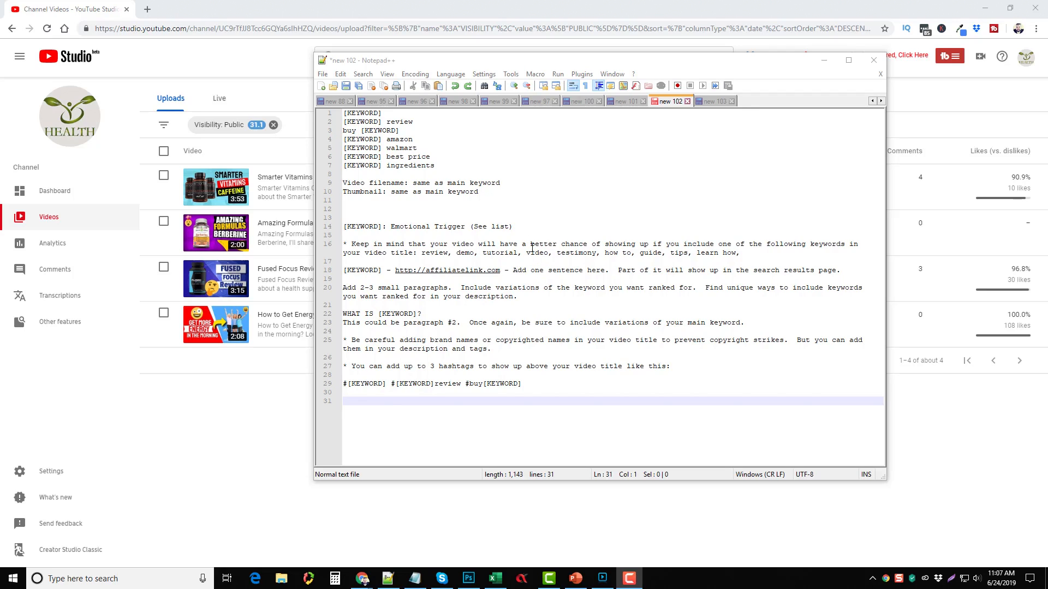
Step: Look over the seven keyword variation lines, then bring up the Google results for 'how to get energy'
{"action": "left_click_drag", "start_coordinate": [439, 165], "coordinate": [343, 113]}
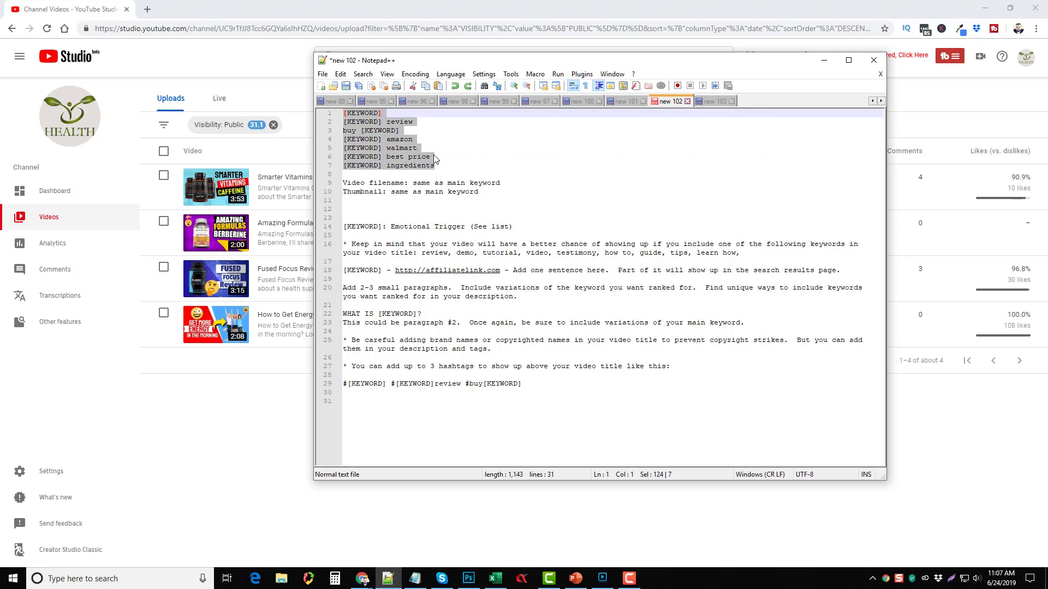
{"action": "left_click", "coordinate": [458, 159]}
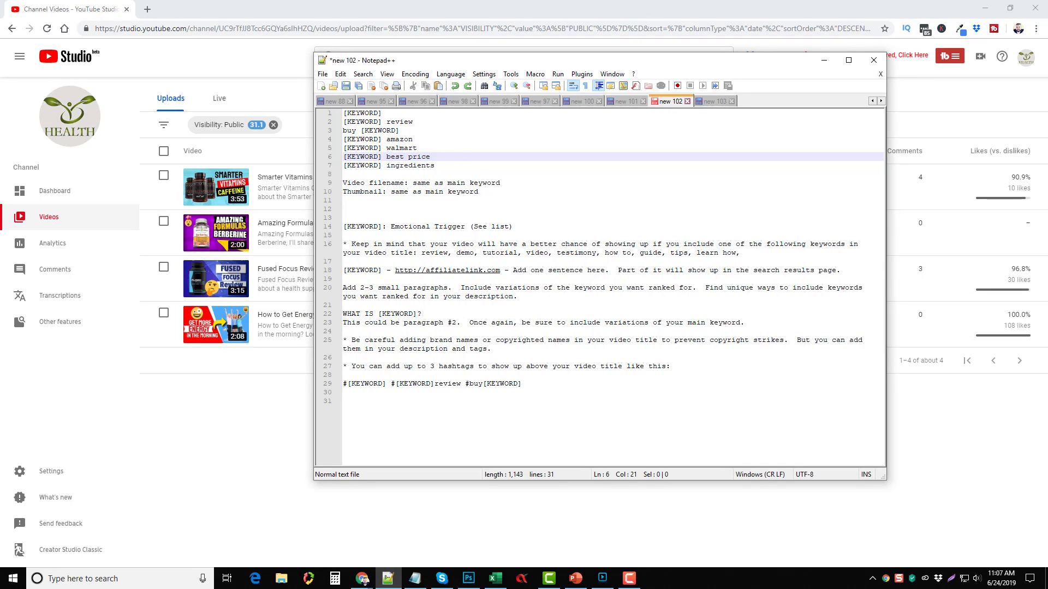
{"action": "key", "text": "F10"}
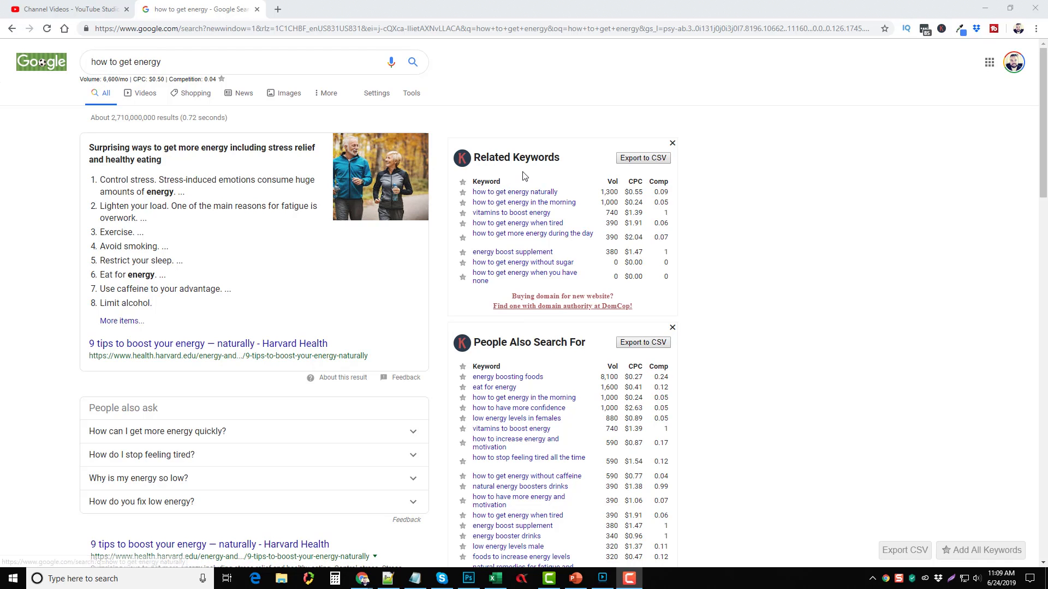
Step: Scan the Related Keywords volume and CPC panels, then return to the four-video YouTube Studio uploads list
{"action": "scroll", "coordinate": [530, 198], "scroll_direction": "down", "scroll_amount": 1}
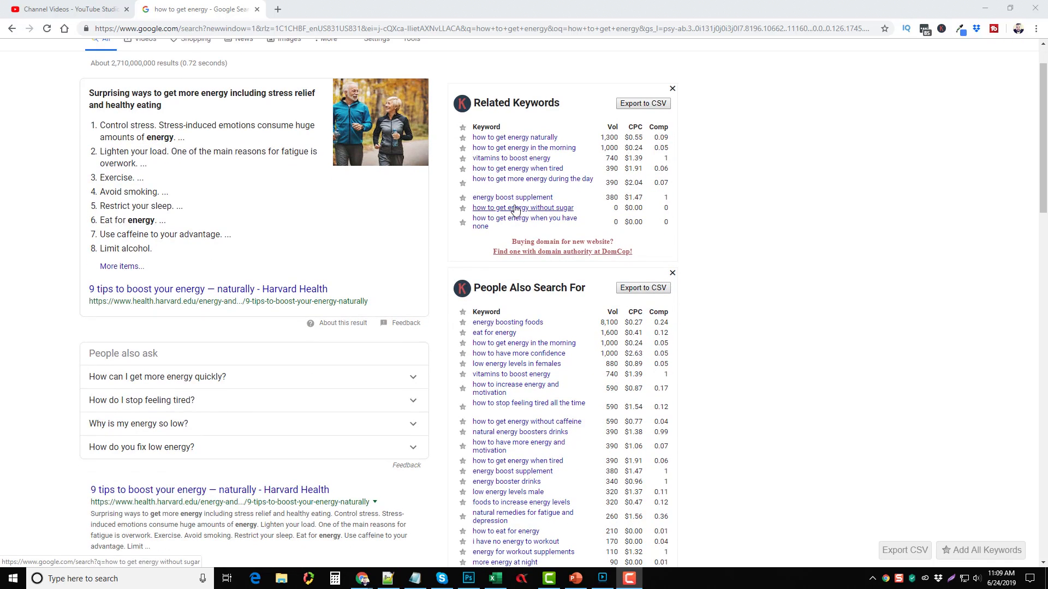
{"action": "scroll", "coordinate": [535, 282], "scroll_direction": "down", "scroll_amount": 4}
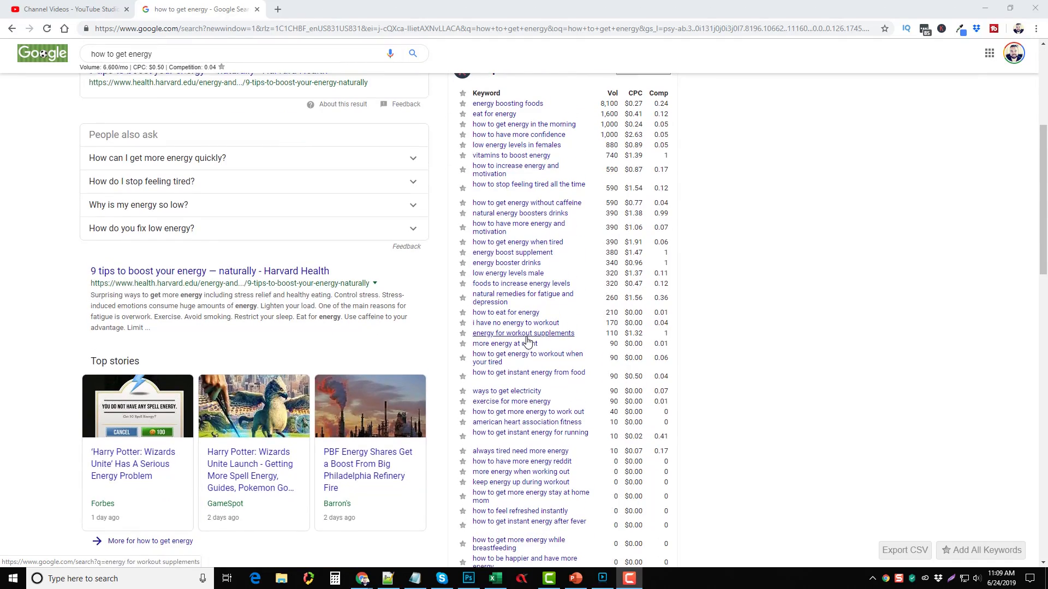
{"action": "scroll", "coordinate": [530, 327], "scroll_direction": "down", "scroll_amount": 4}
{"action": "scroll", "coordinate": [535, 322], "scroll_direction": "up", "scroll_amount": 6}
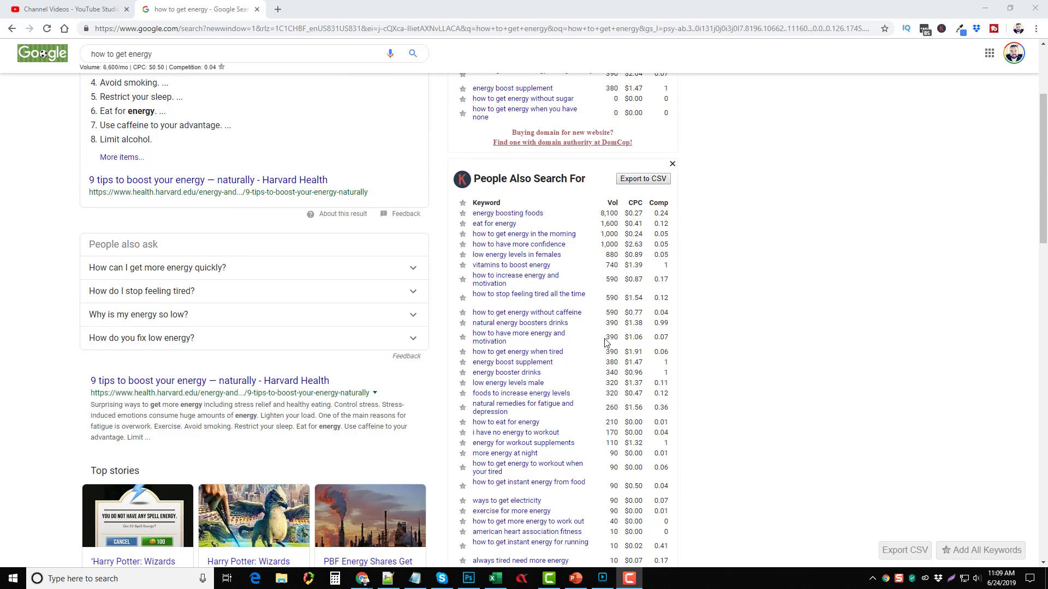
{"action": "scroll", "coordinate": [559, 336], "scroll_direction": "up", "scroll_amount": 3}
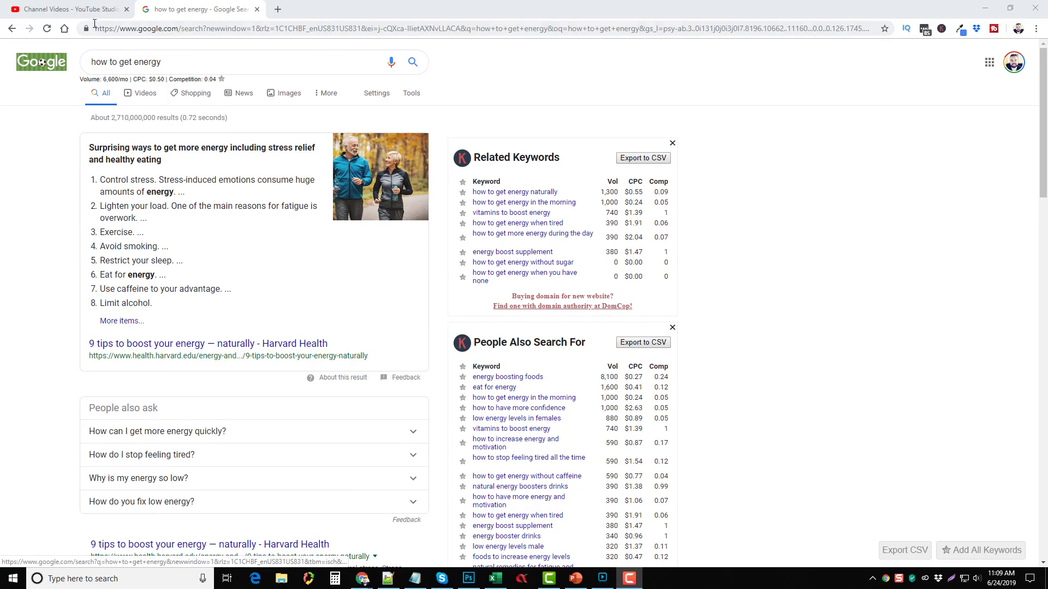
{"action": "left_click", "coordinate": [71, 9]}
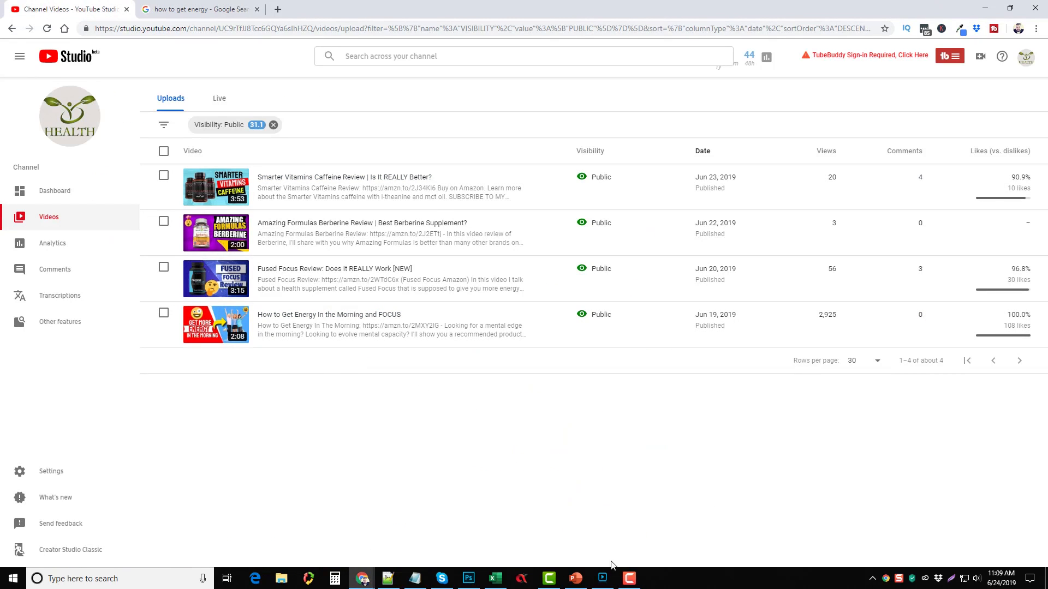
Step: Bring the Notepad++ template forward and select the [KEYWORD] placeholder on line 1
{"action": "left_click", "coordinate": [390, 578]}
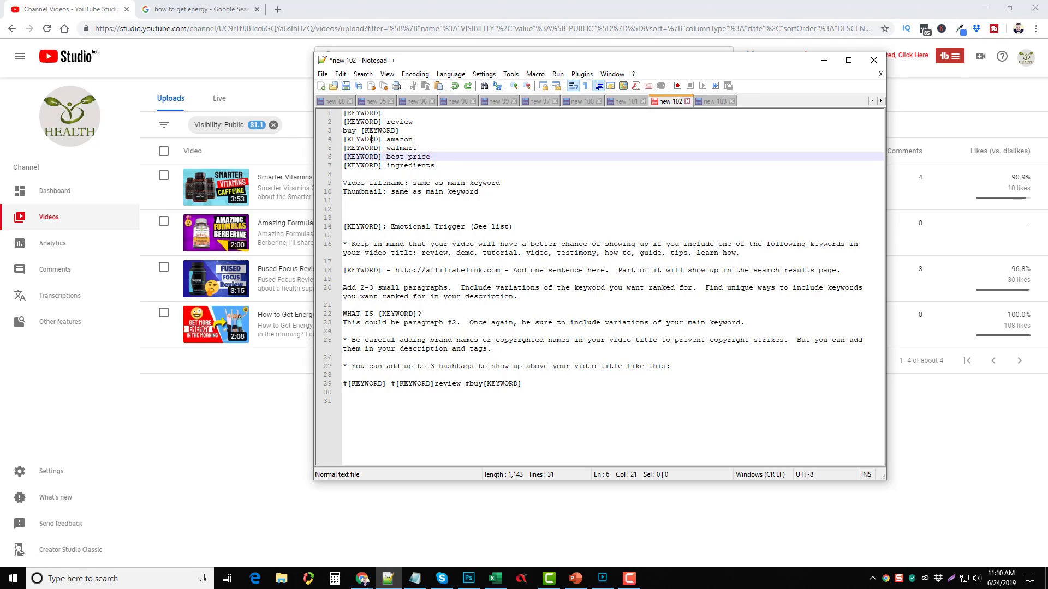
{"action": "left_click_drag", "start_coordinate": [383, 113], "coordinate": [344, 113]}
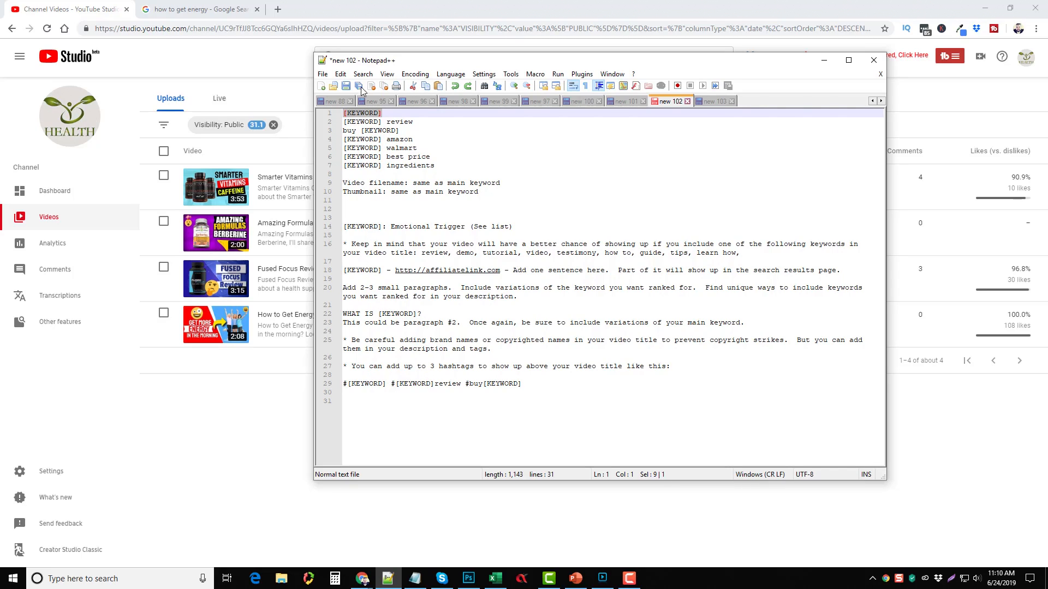
Step: Replace All occurrences of [KEYWORD] with 'Fused Focus' through Search > Replace
{"action": "left_click", "coordinate": [344, 76]}
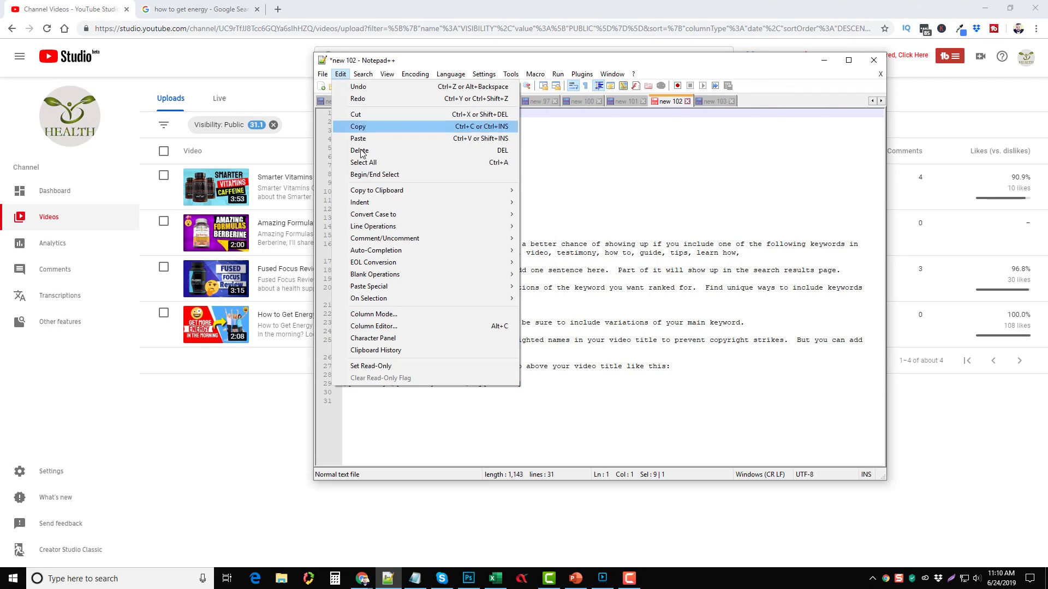
{"action": "mouse_move", "coordinate": [365, 80]}
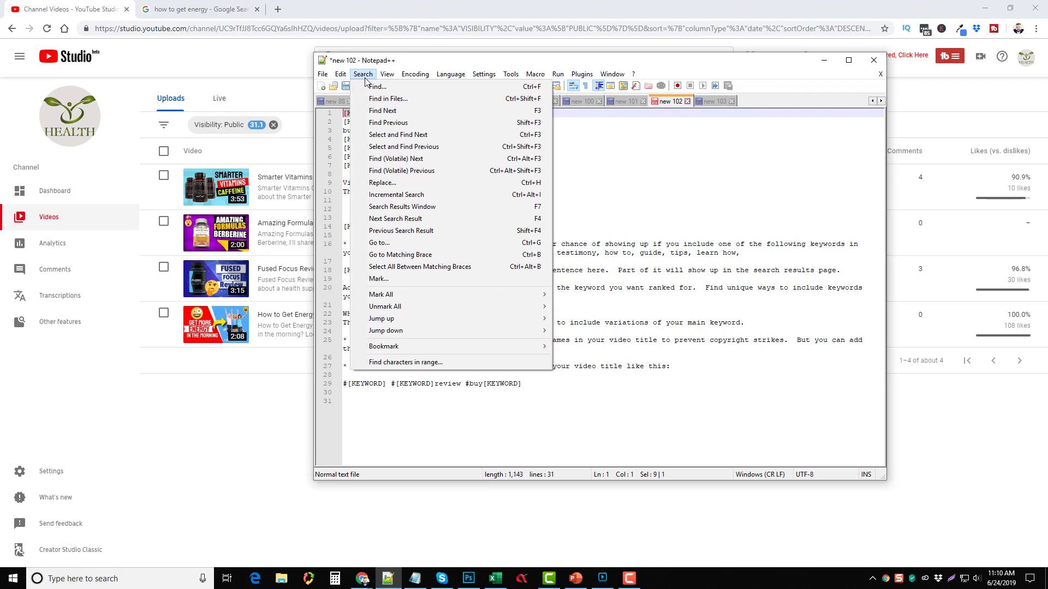
{"action": "left_click", "coordinate": [380, 183]}
{"action": "left_click", "coordinate": [481, 196]}
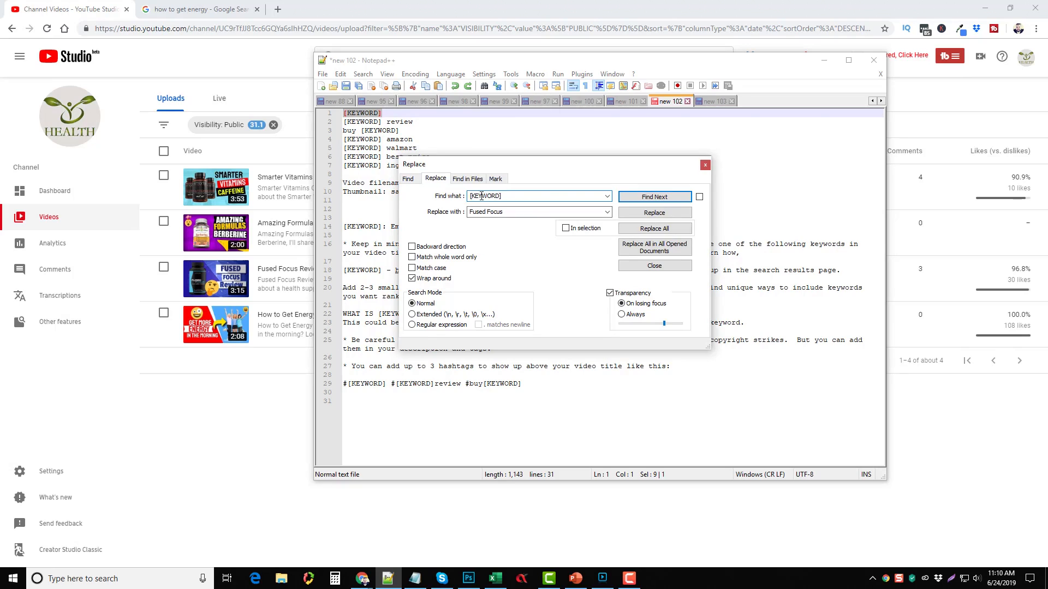
{"action": "left_click_drag", "start_coordinate": [505, 198], "coordinate": [470, 213]}
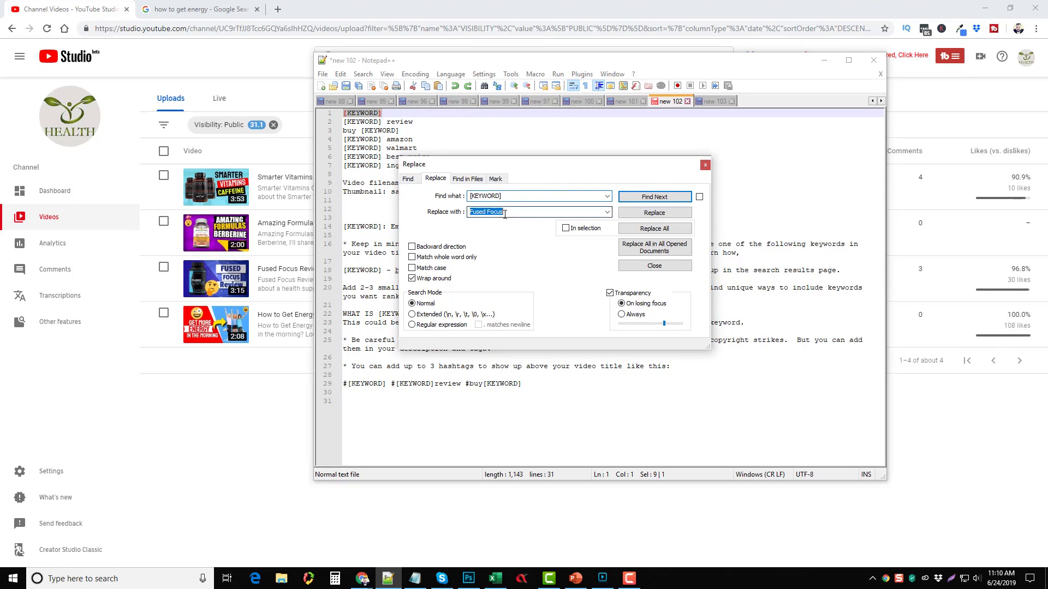
{"action": "left_click", "coordinate": [469, 213]}
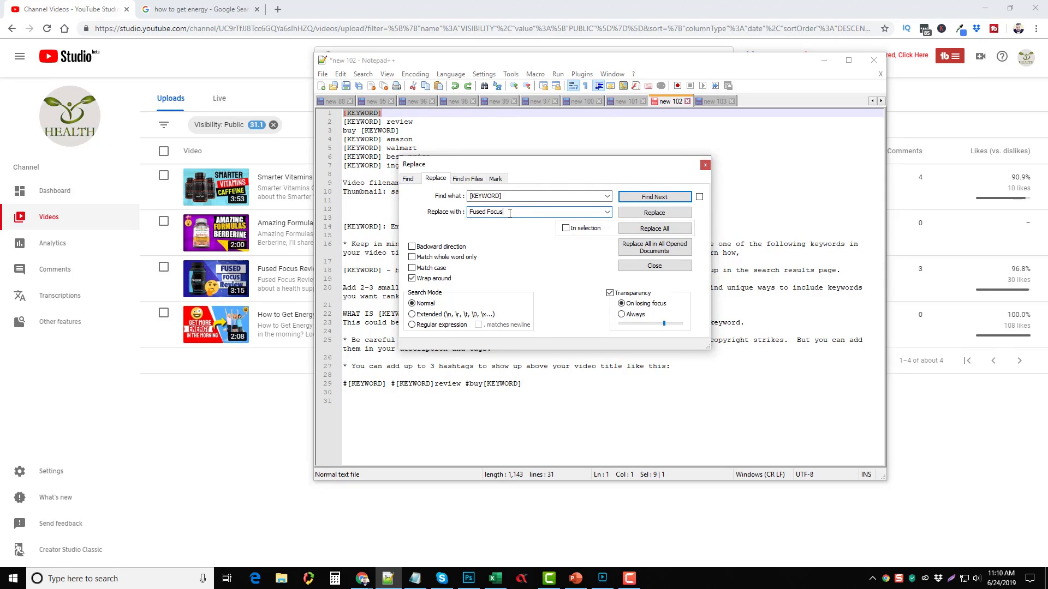
{"action": "left_click", "coordinate": [663, 230]}
{"action": "left_click", "coordinate": [706, 165]}
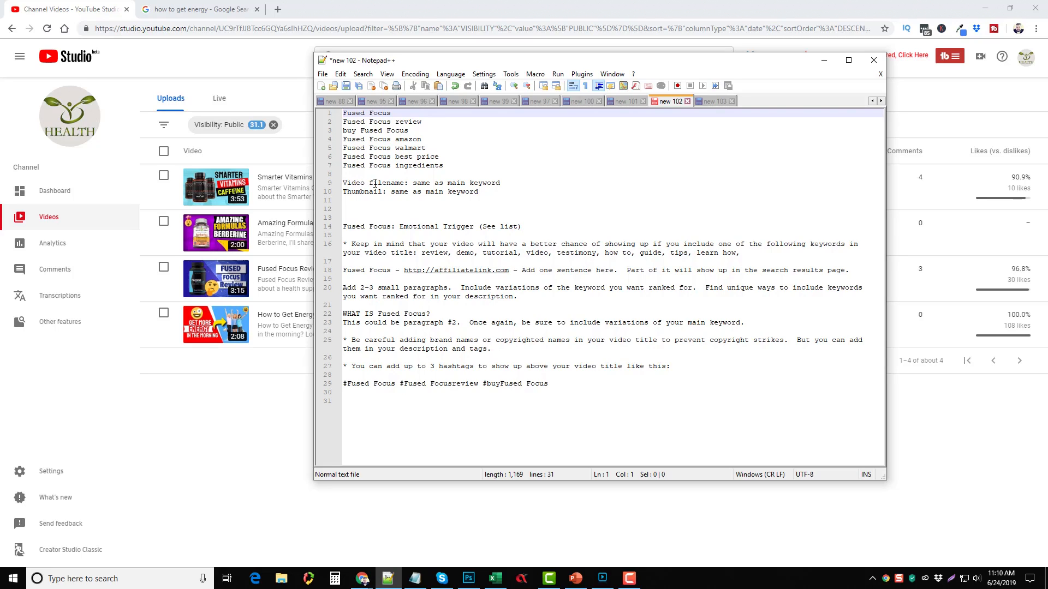
Step: Make the line 14 title begin 'Fused Focus Review' and bring up the new 103 title-endings list
{"action": "left_click_drag", "start_coordinate": [413, 183], "coordinate": [500, 184]}
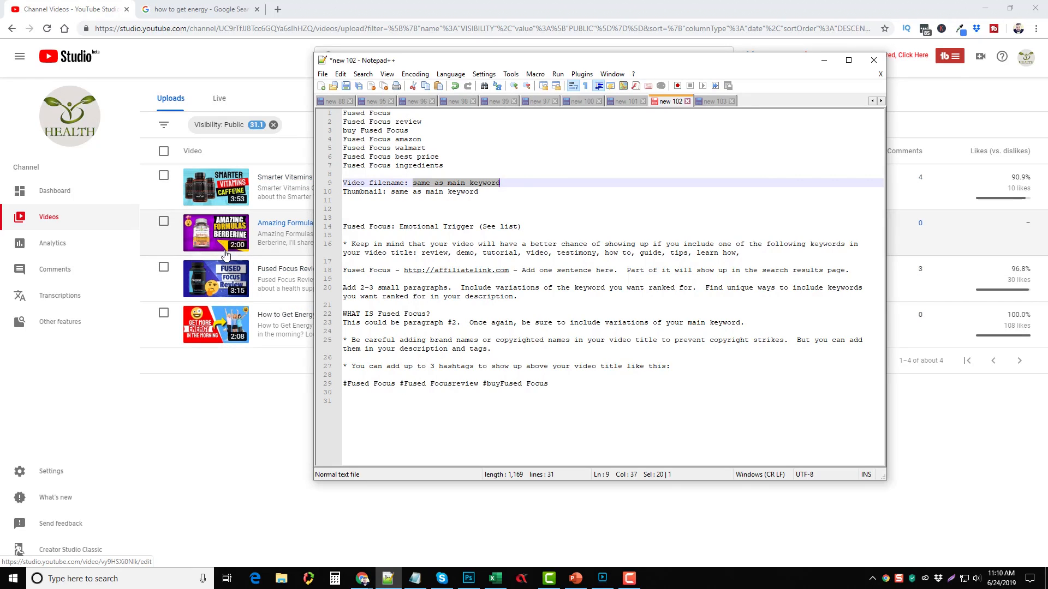
{"action": "left_click", "coordinate": [517, 196]}
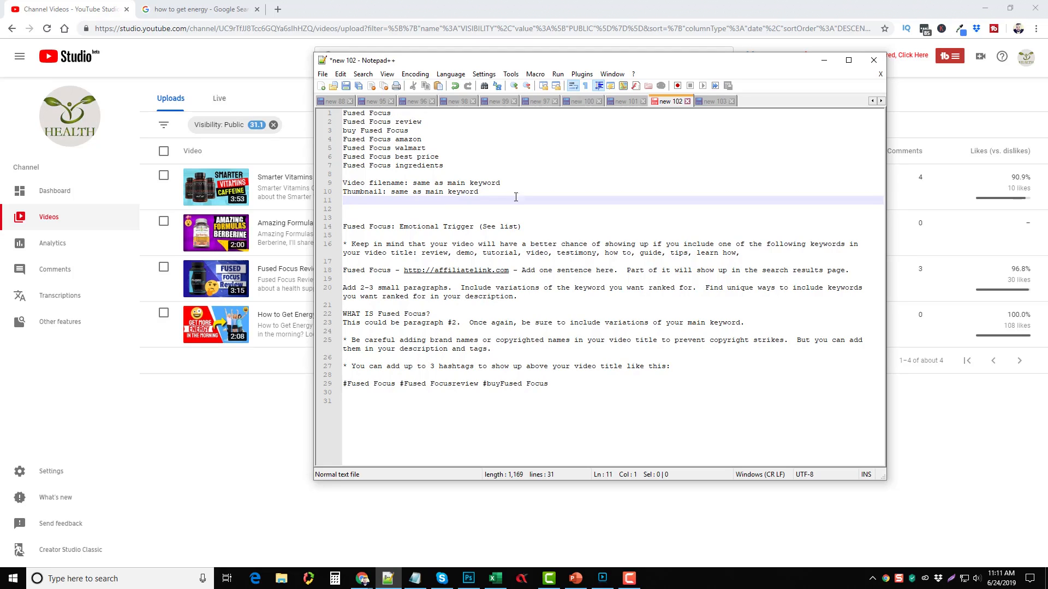
{"action": "left_click", "coordinate": [380, 212]}
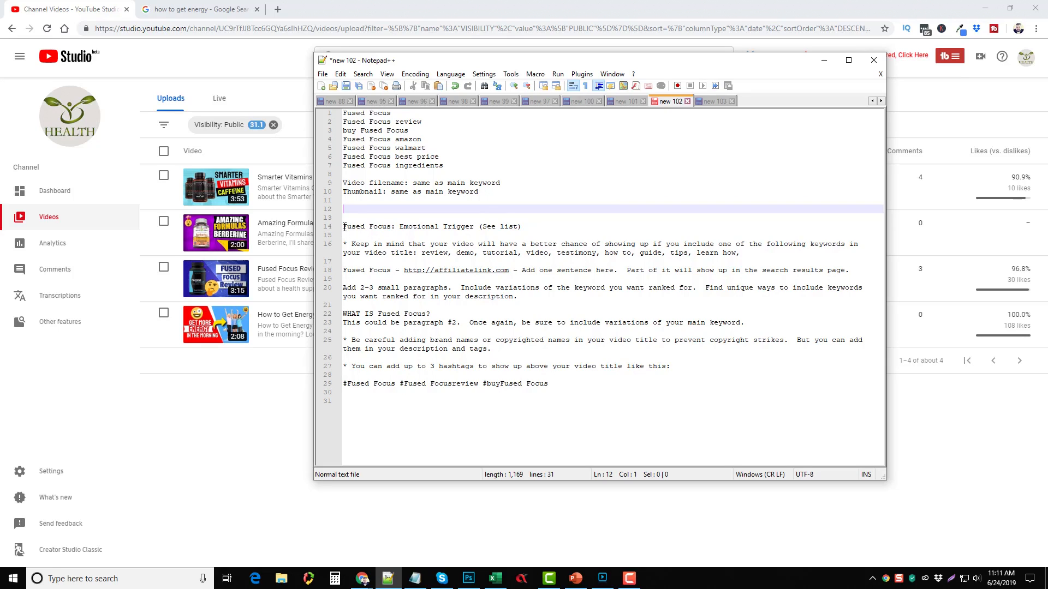
{"action": "left_click", "coordinate": [391, 227]}
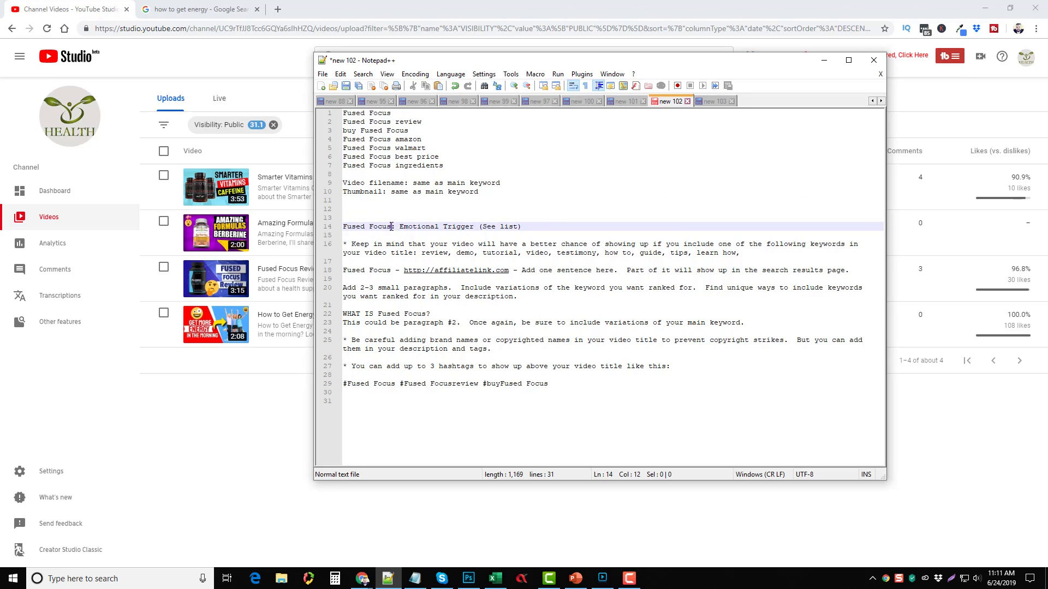
{"action": "type", "text": "Review"}
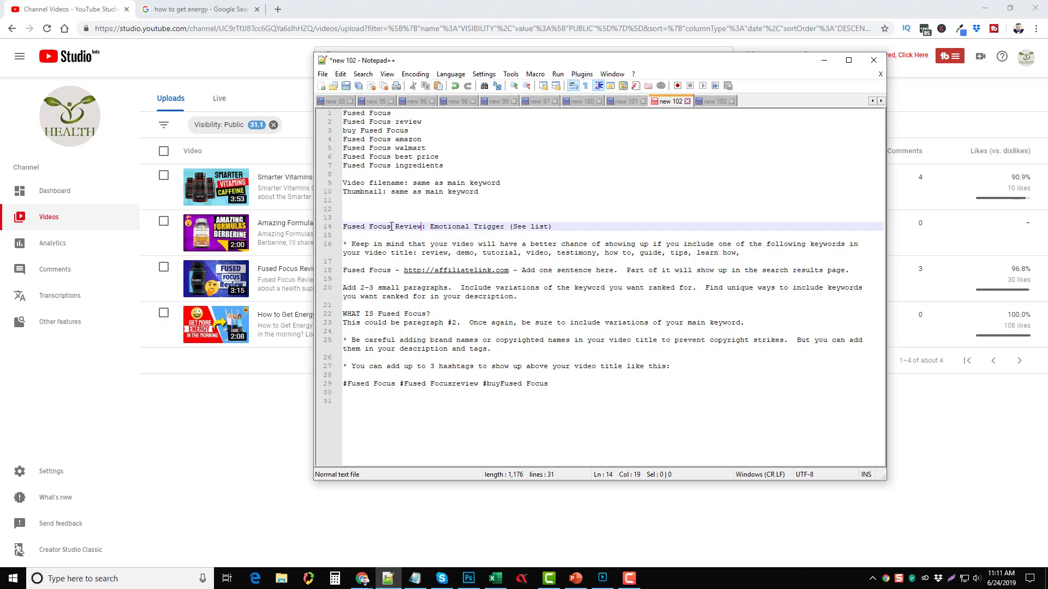
{"action": "left_click_drag", "start_coordinate": [344, 228], "coordinate": [421, 228]}
{"action": "left_click", "coordinate": [346, 229]}
{"action": "left_click", "coordinate": [622, 183]}
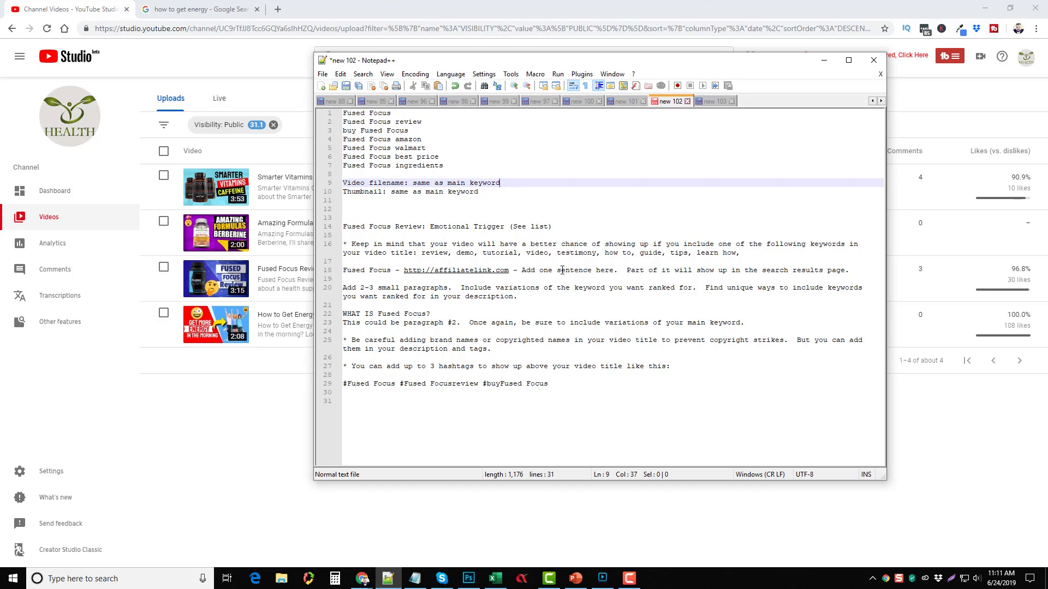
{"action": "left_click", "coordinate": [712, 101]}
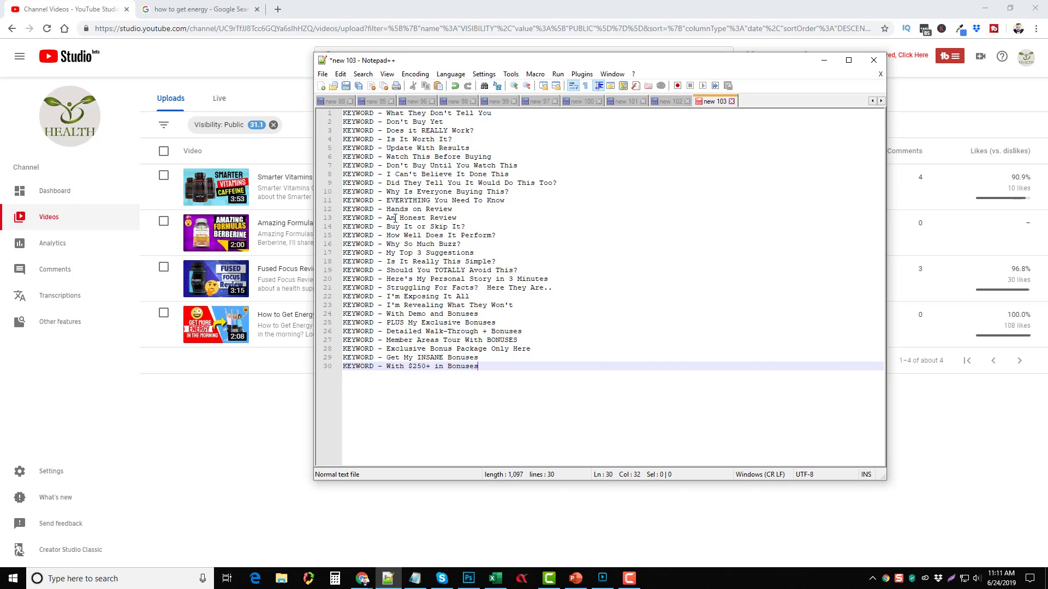
Step: Compare the KEYWORD title endings list in new 103 with the Fused Focus template
{"action": "left_click_drag", "start_coordinate": [375, 175], "coordinate": [343, 175]}
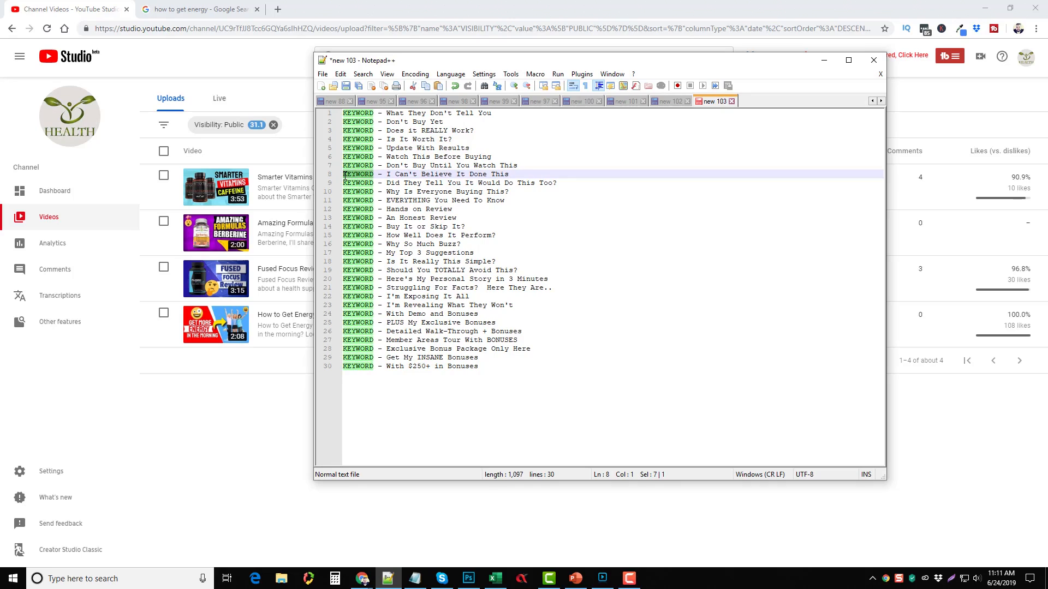
{"action": "left_click", "coordinate": [355, 175]}
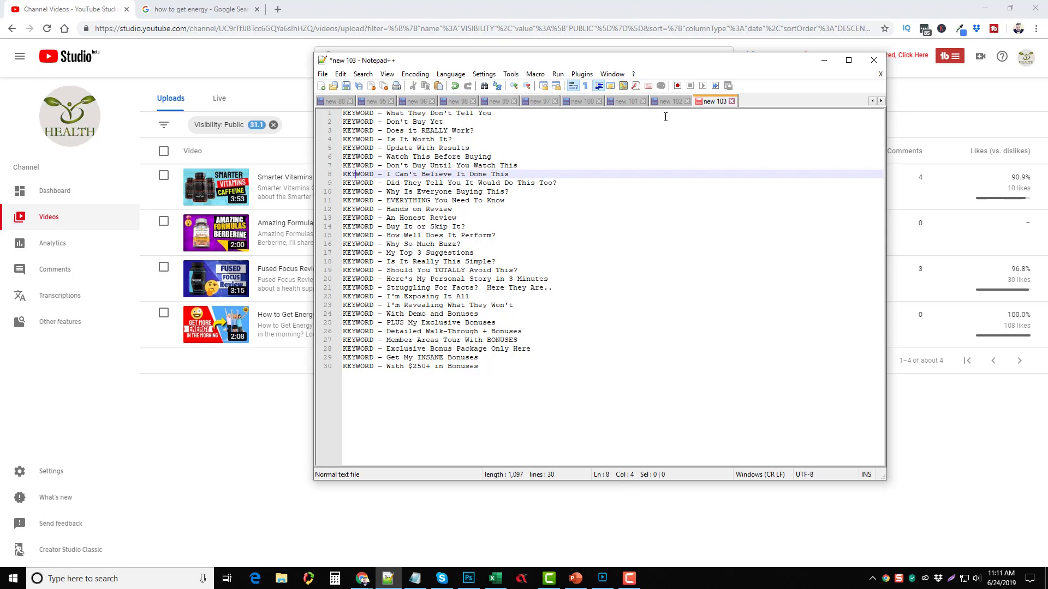
{"action": "left_click", "coordinate": [669, 101]}
{"action": "key", "text": "Down"}
{"action": "key", "text": "Down"}
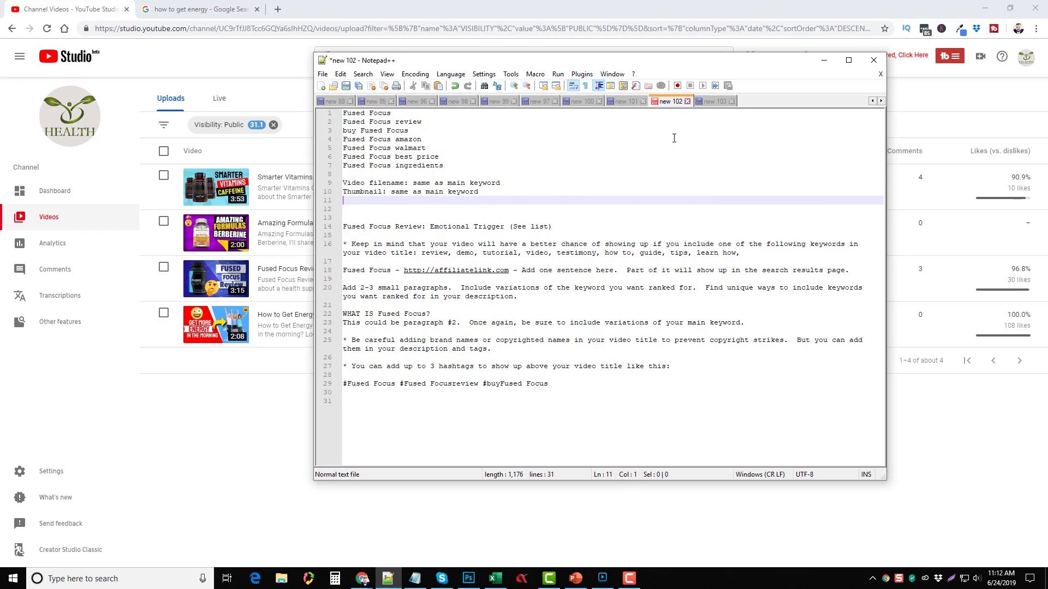
{"action": "left_click", "coordinate": [715, 102]}
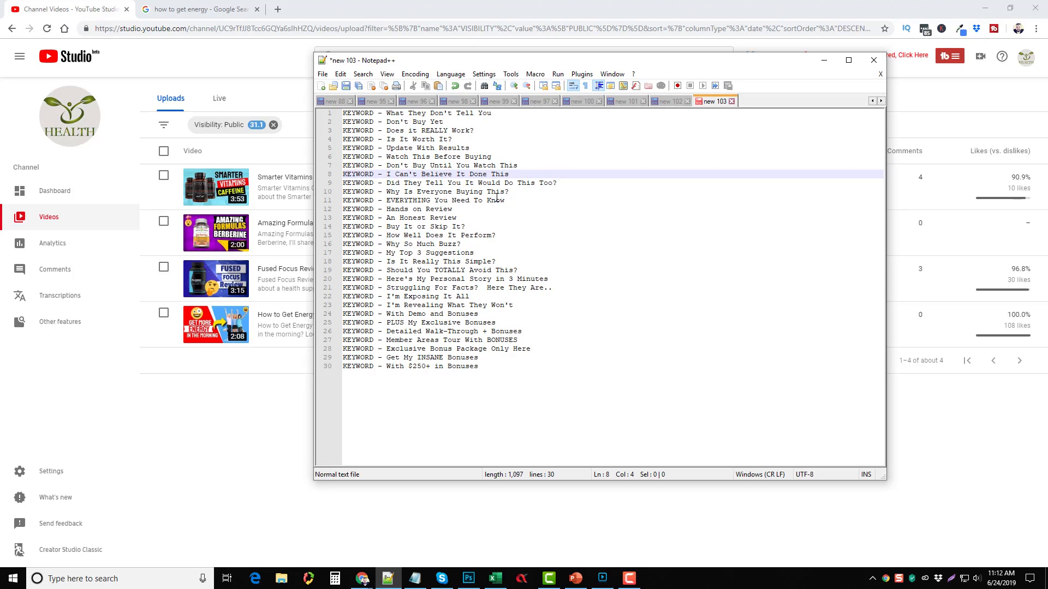
Step: Copy 'Why Is Everyone Buying This?' and paste it over 'Emotional Trigger (See list)' on line 14
{"action": "left_click_drag", "start_coordinate": [509, 191], "coordinate": [387, 191]}
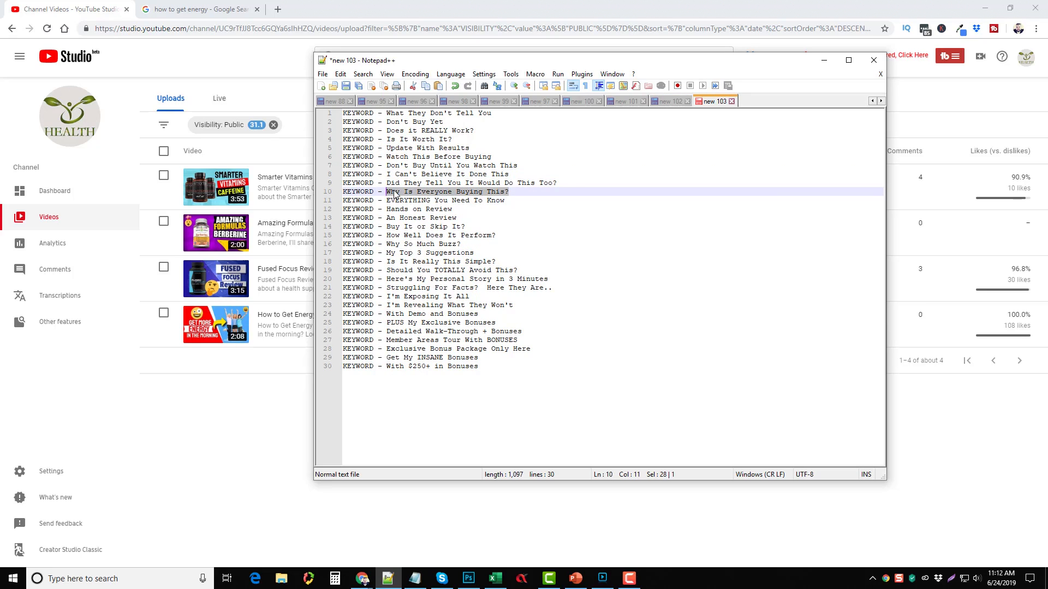
{"action": "right_click", "coordinate": [388, 192]}
{"action": "left_click", "coordinate": [409, 209]}
{"action": "left_click", "coordinate": [670, 101]}
{"action": "left_click", "coordinate": [493, 197]}
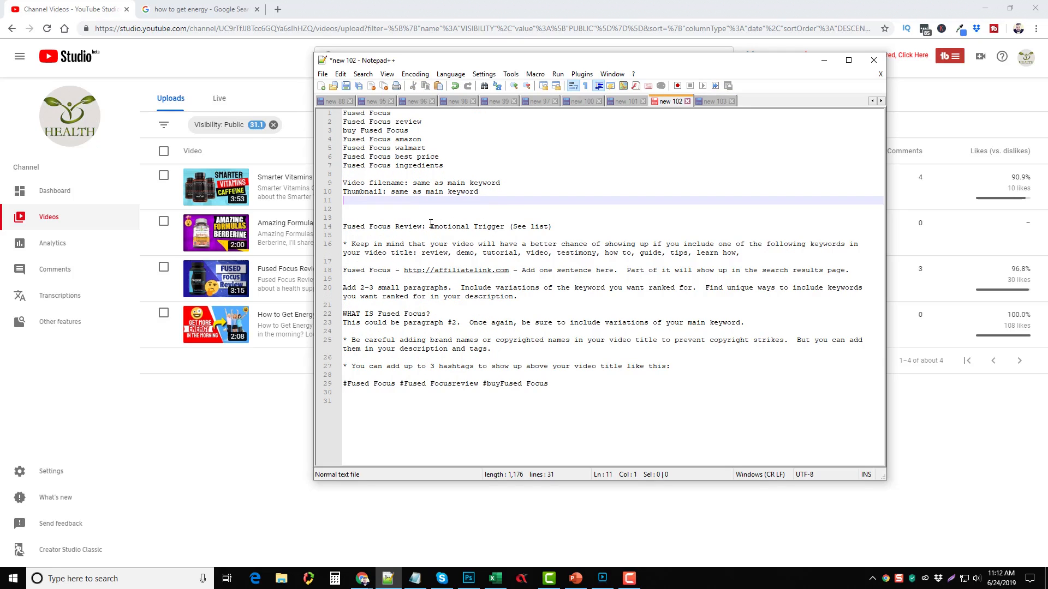
{"action": "left_click_drag", "start_coordinate": [430, 226], "coordinate": [554, 226]}
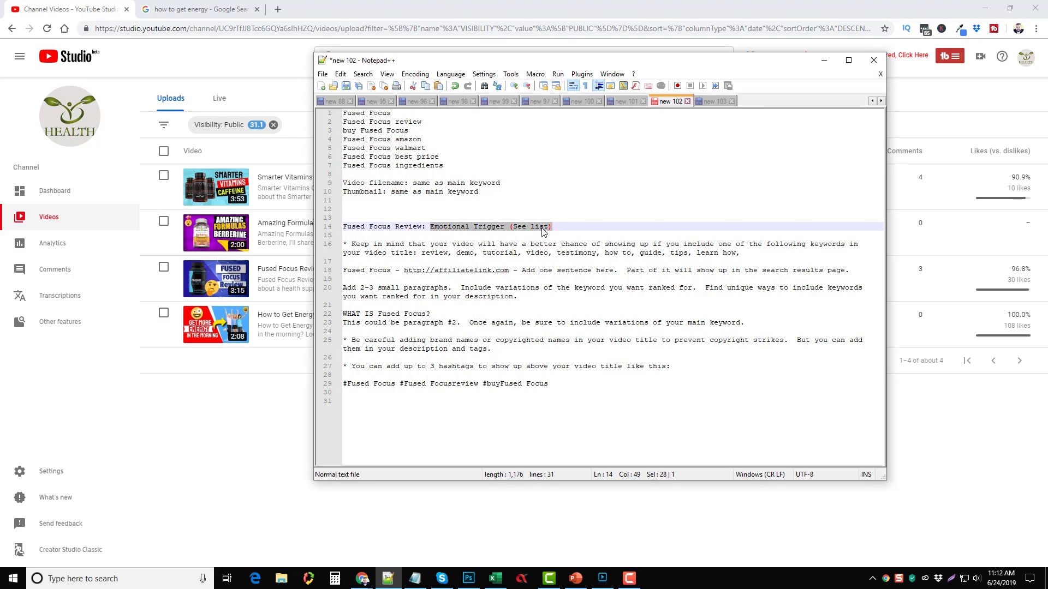
{"action": "right_click", "coordinate": [541, 228]}
{"action": "left_click", "coordinate": [562, 259]}
{"action": "key", "text": "Up"}
{"action": "key", "text": "Up"}
{"action": "key", "text": "Up"}
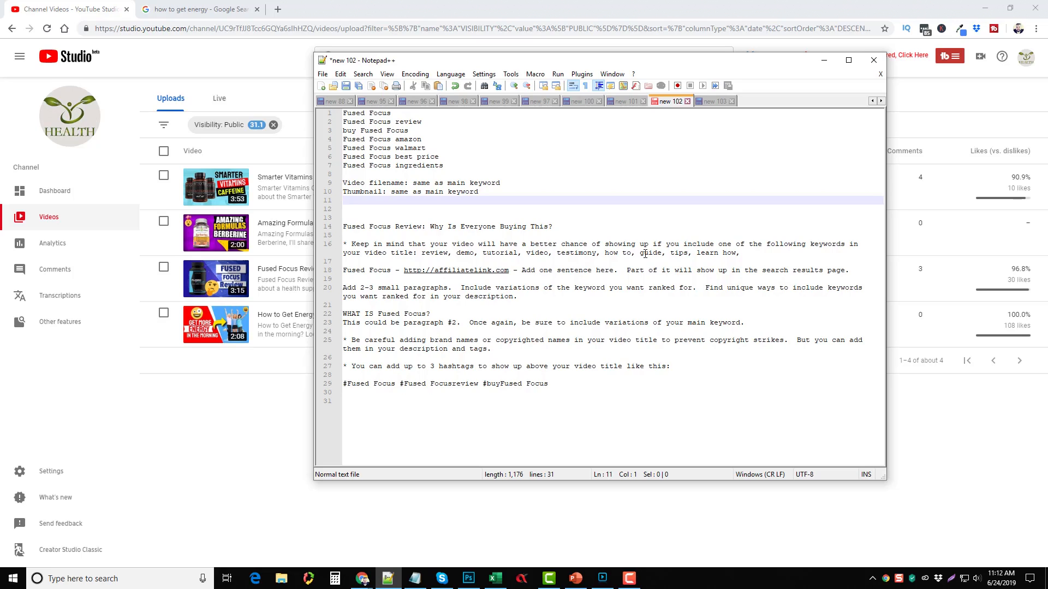
{"action": "left_click_drag", "start_coordinate": [422, 254], "coordinate": [447, 257]}
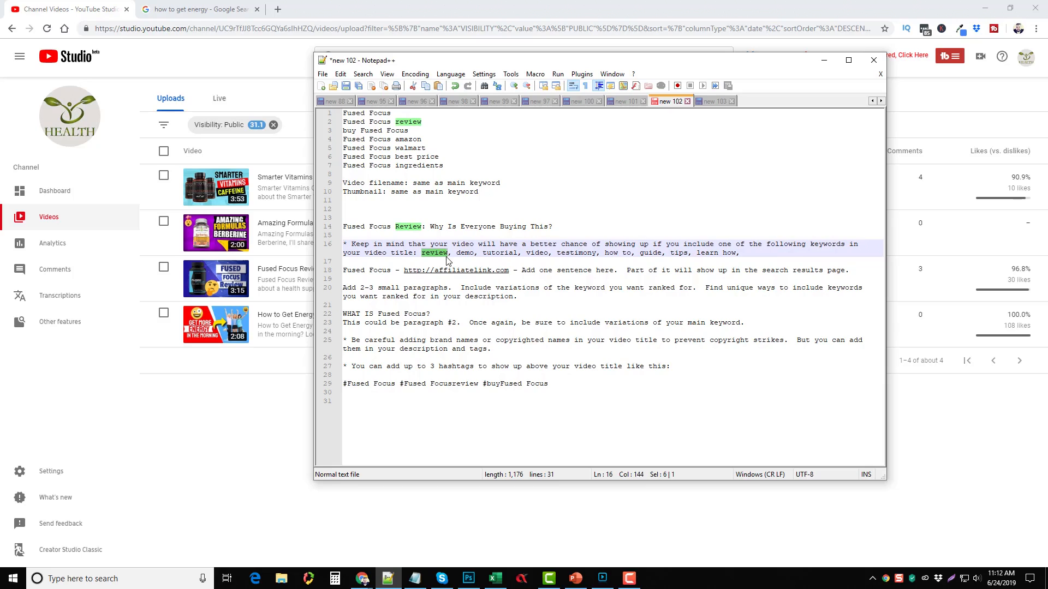
{"action": "left_click", "coordinate": [447, 256]}
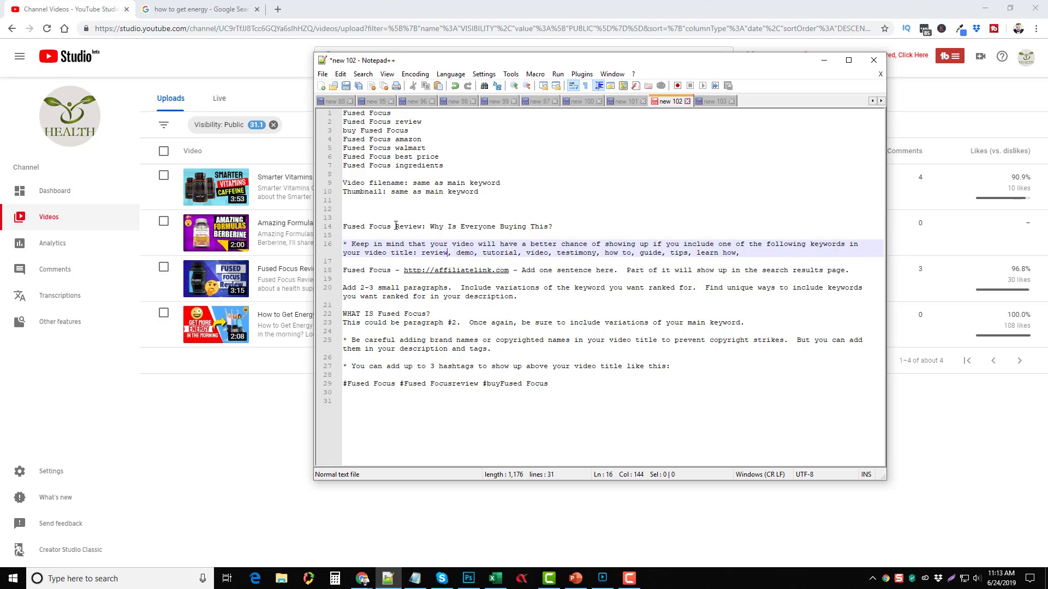
{"action": "left_click_drag", "start_coordinate": [395, 226], "coordinate": [421, 225]}
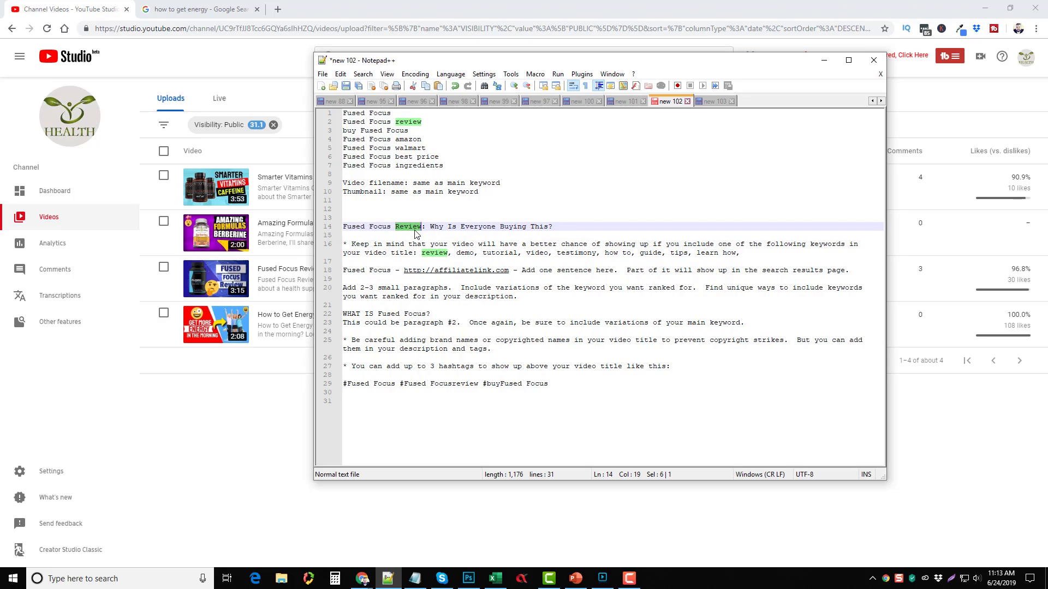
{"action": "left_click", "coordinate": [500, 244]}
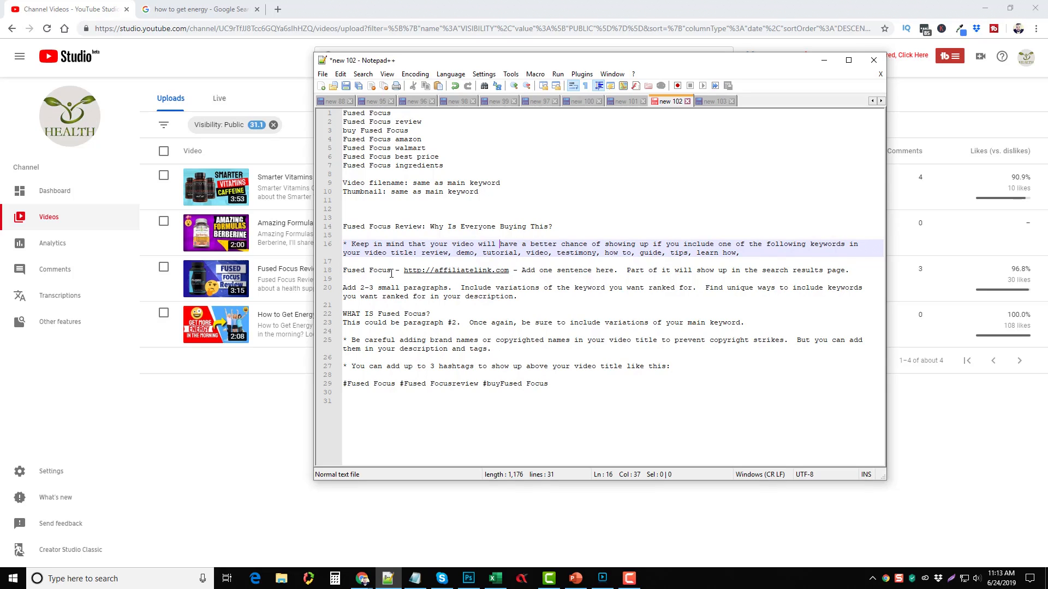
Step: Copy 'Fused Focus Review' from line 14 over 'Fused Focus' at the start of line 18
{"action": "left_click_drag", "start_coordinate": [422, 226], "coordinate": [343, 226]}
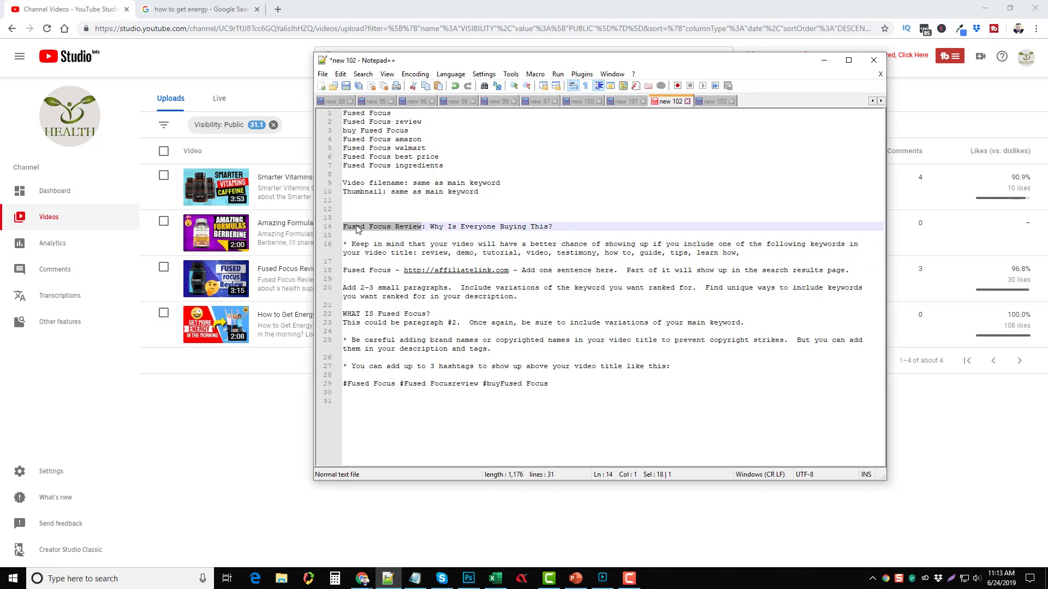
{"action": "right_click", "coordinate": [356, 225]}
{"action": "left_click", "coordinate": [377, 243]}
{"action": "left_click_drag", "start_coordinate": [344, 270], "coordinate": [389, 272]}
{"action": "right_click", "coordinate": [386, 273]}
{"action": "left_click", "coordinate": [423, 304]}
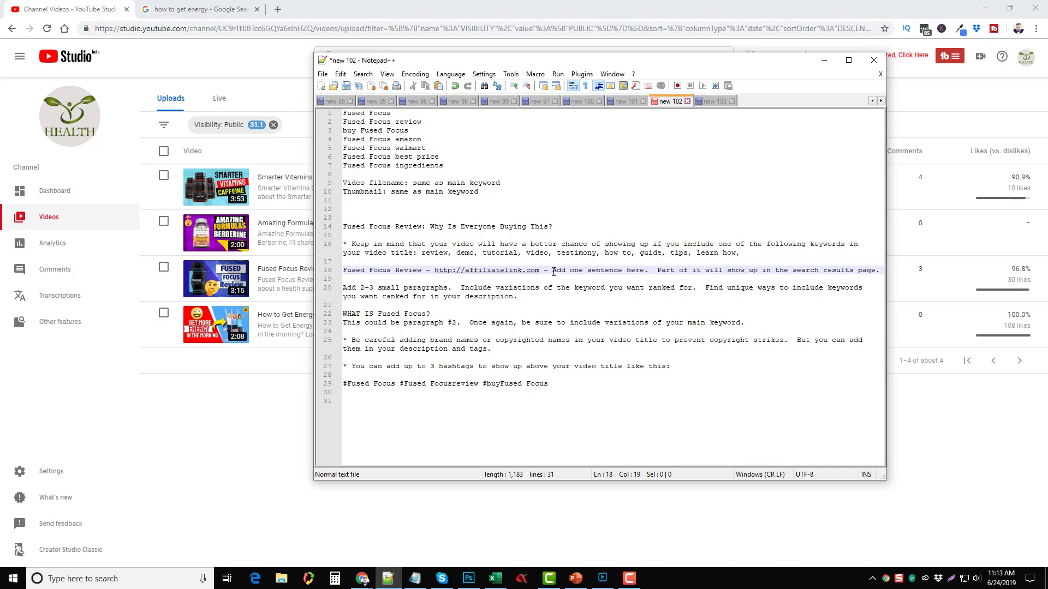
{"action": "left_click_drag", "start_coordinate": [553, 271], "coordinate": [644, 271]}
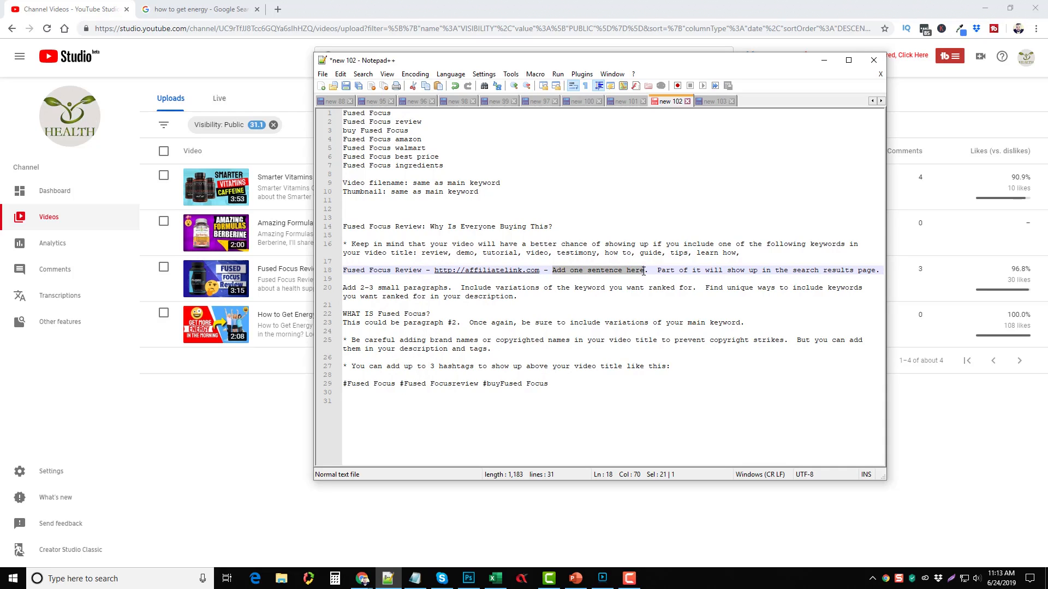
{"action": "left_click", "coordinate": [666, 272]}
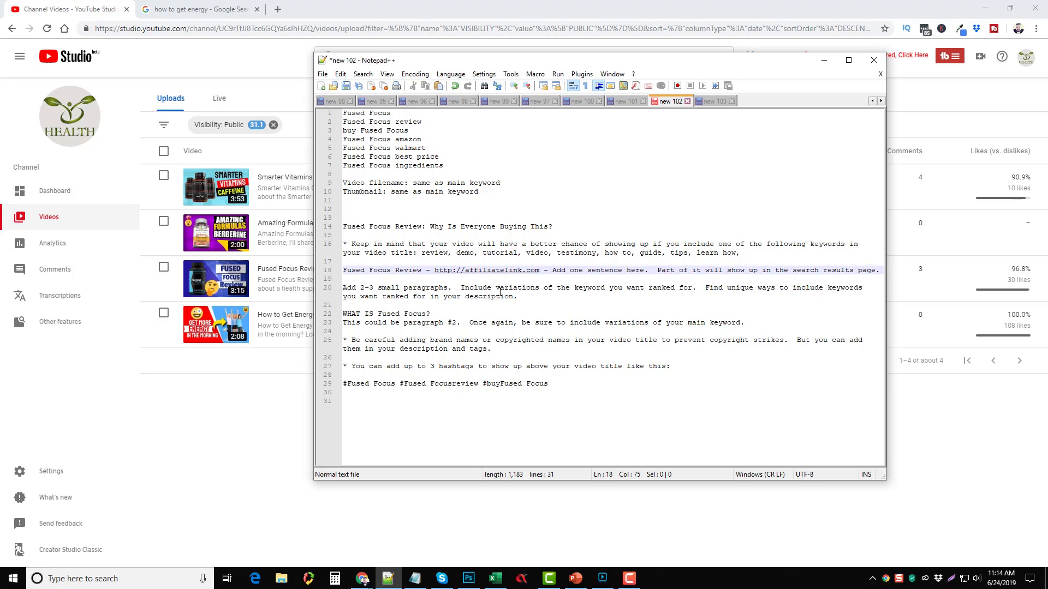
{"action": "left_click_drag", "start_coordinate": [454, 168], "coordinate": [343, 112]}
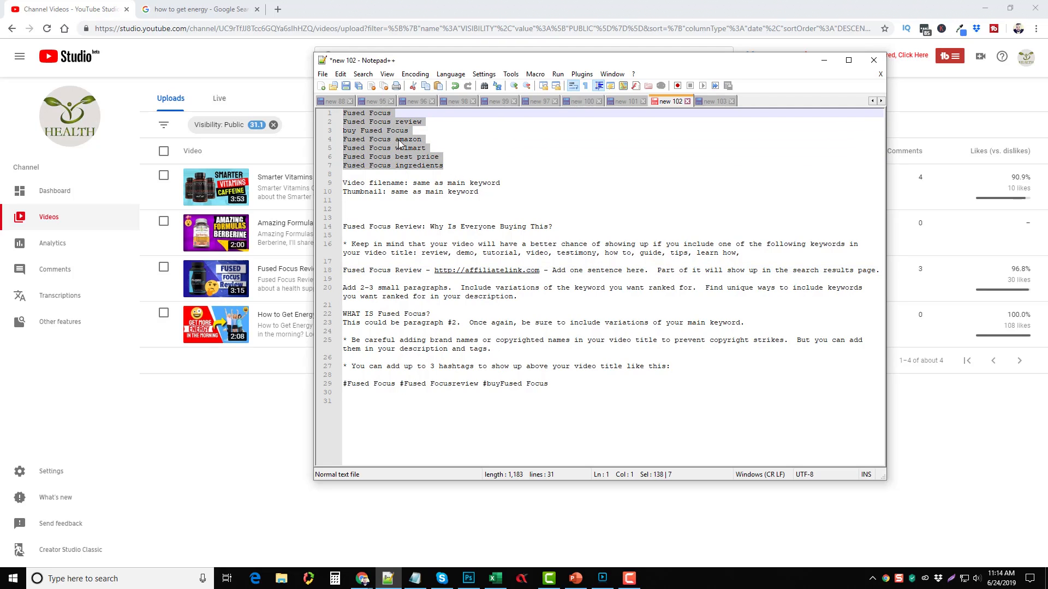
{"action": "left_click", "coordinate": [687, 289]}
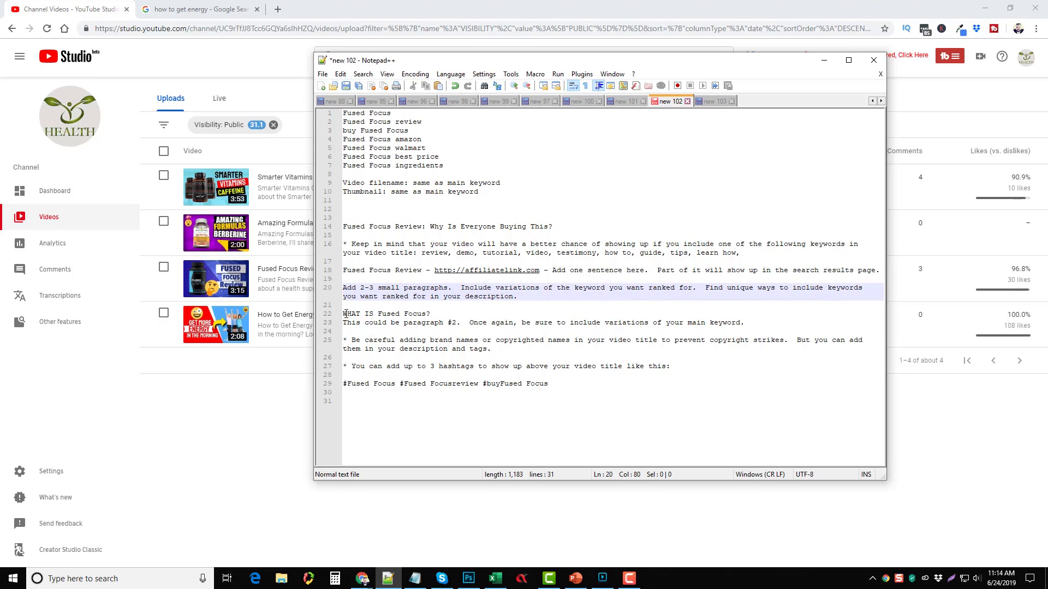
{"action": "left_click_drag", "start_coordinate": [345, 315], "coordinate": [429, 316]}
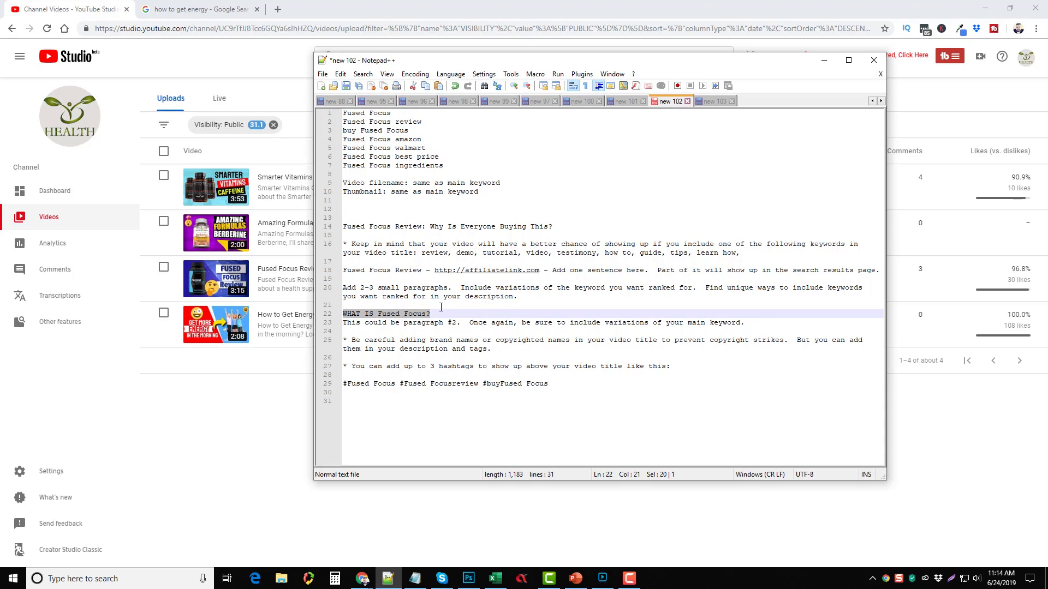
{"action": "left_click", "coordinate": [396, 323]}
{"action": "left_click_drag", "start_coordinate": [347, 315], "coordinate": [433, 317]}
{"action": "left_click", "coordinate": [435, 313]}
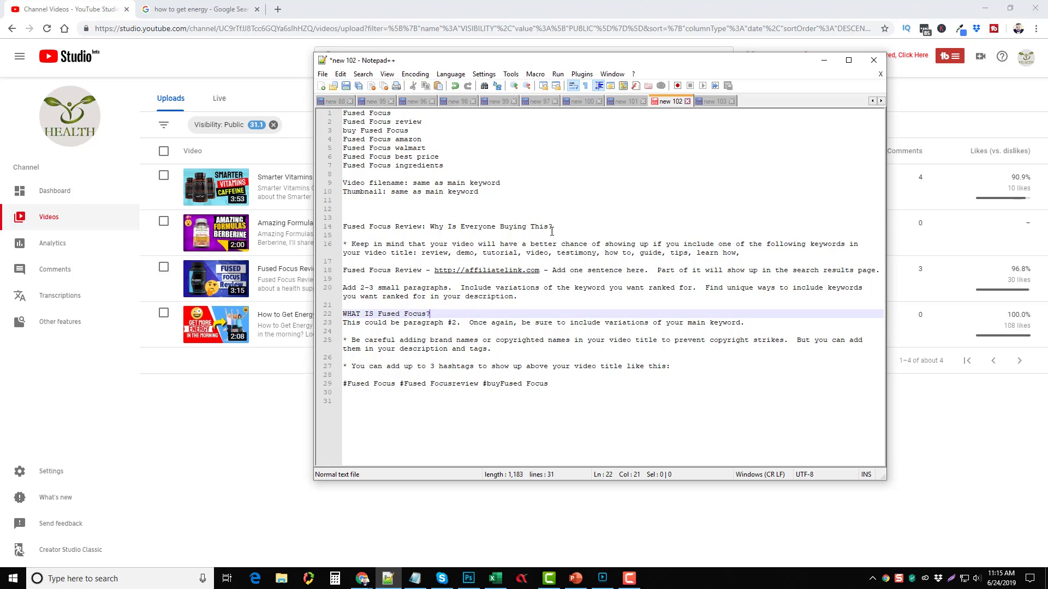
{"action": "left_click_drag", "start_coordinate": [552, 227], "coordinate": [344, 228]}
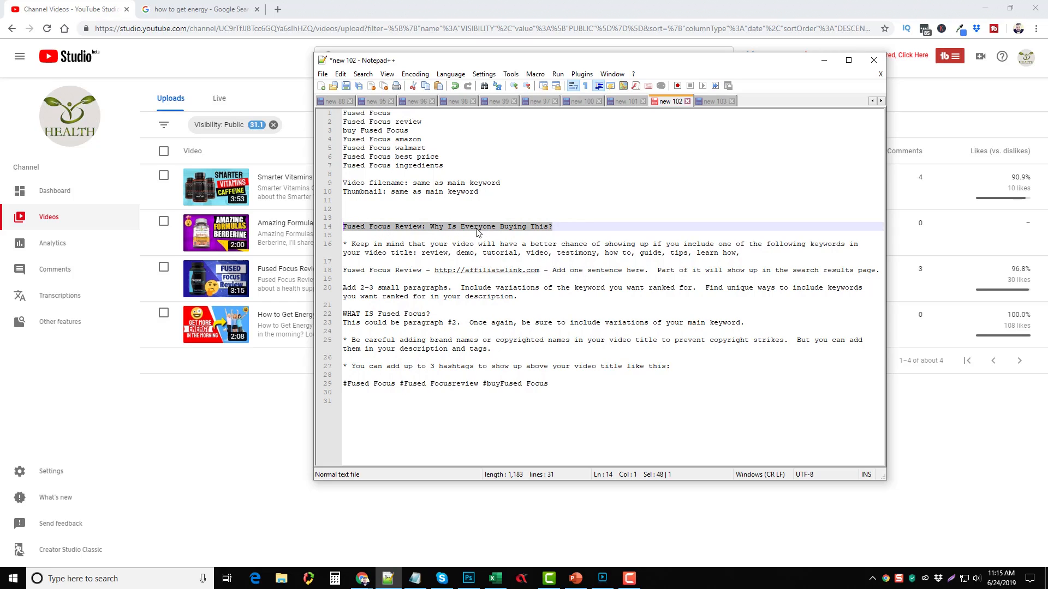
{"action": "left_click", "coordinate": [452, 228]}
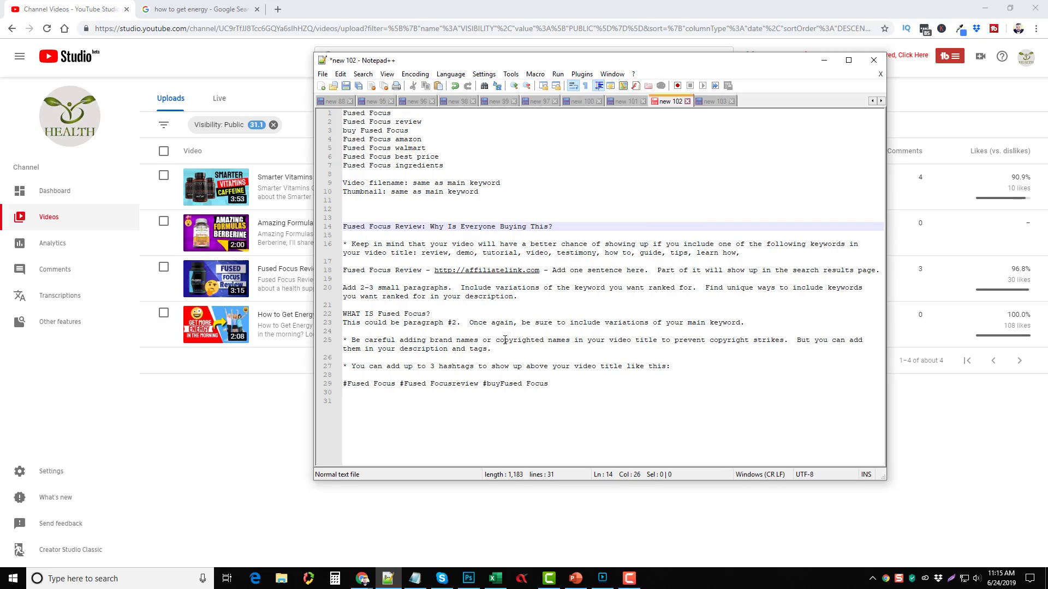
{"action": "left_click", "coordinate": [514, 324]}
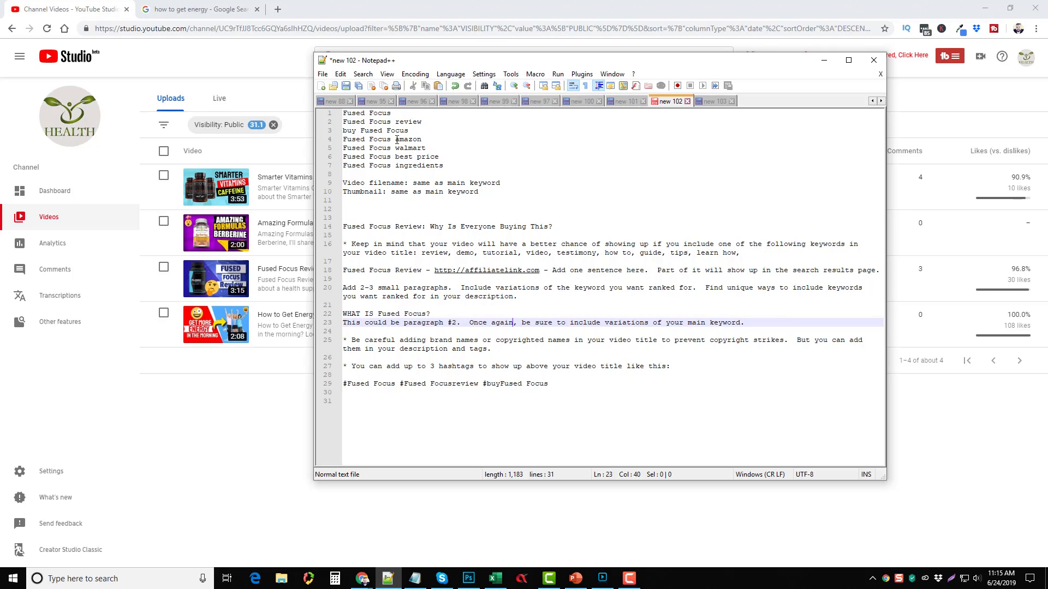
{"action": "left_click_drag", "start_coordinate": [395, 139], "coordinate": [426, 148]}
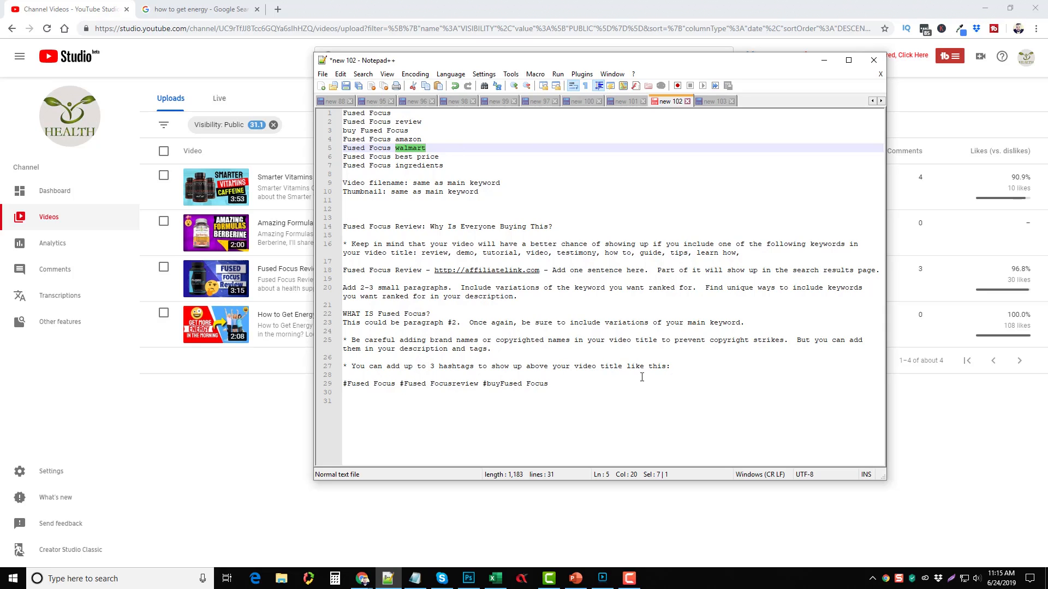
Step: Edit the line 29 hashtags to read '#FusedFocus #FusedFocusreview #buyFusedfocus' with no inner spaces
{"action": "left_click", "coordinate": [370, 385]}
{"action": "key", "text": "Delete"}
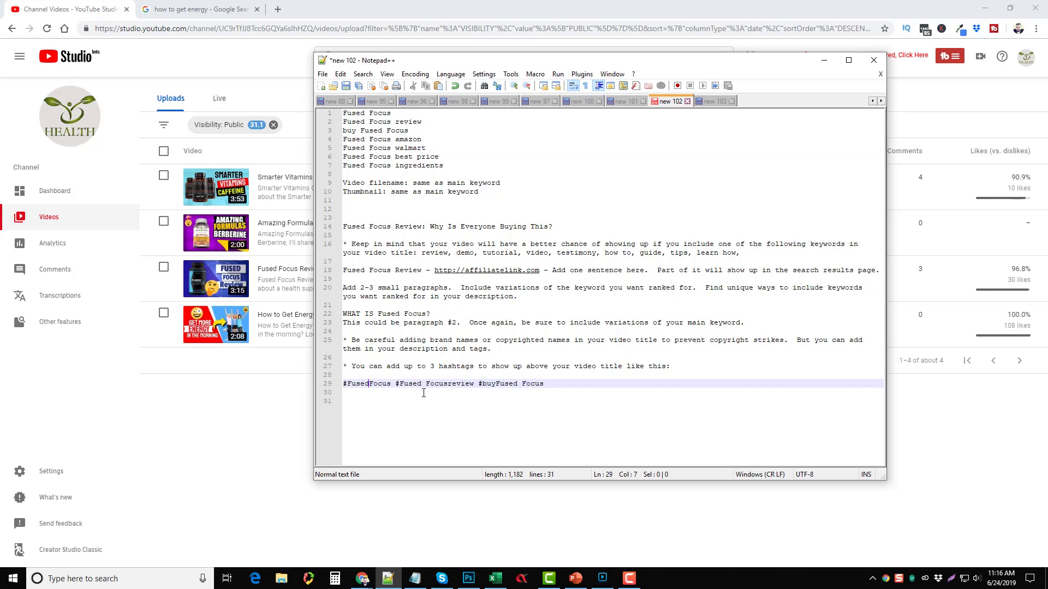
{"action": "left_click", "coordinate": [422, 385]}
{"action": "key", "text": "Delete"}
{"action": "left_click_drag", "start_coordinate": [513, 384], "coordinate": [518, 394]}
{"action": "key", "text": "Delete"}
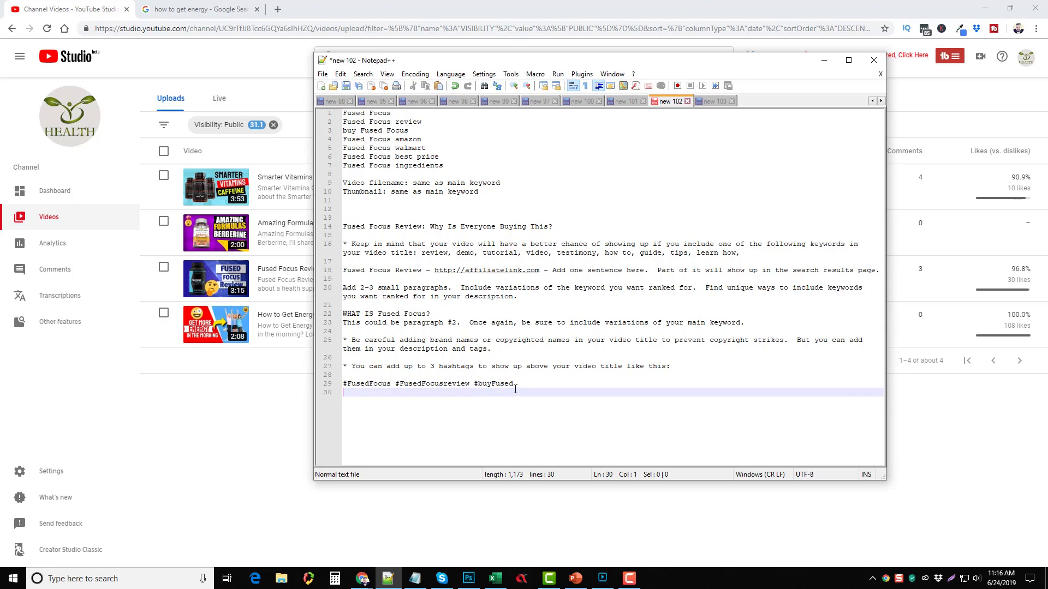
{"action": "type", "text": "F"}
{"action": "key", "text": "BackSpace"}
{"action": "type", "text": "focus"}
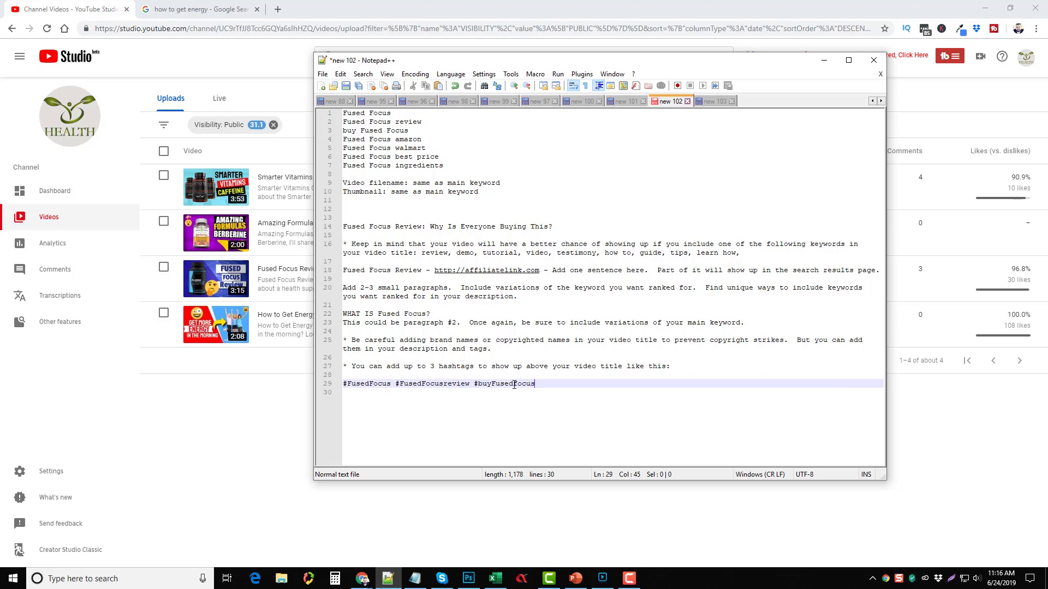
{"action": "left_click", "coordinate": [524, 392]}
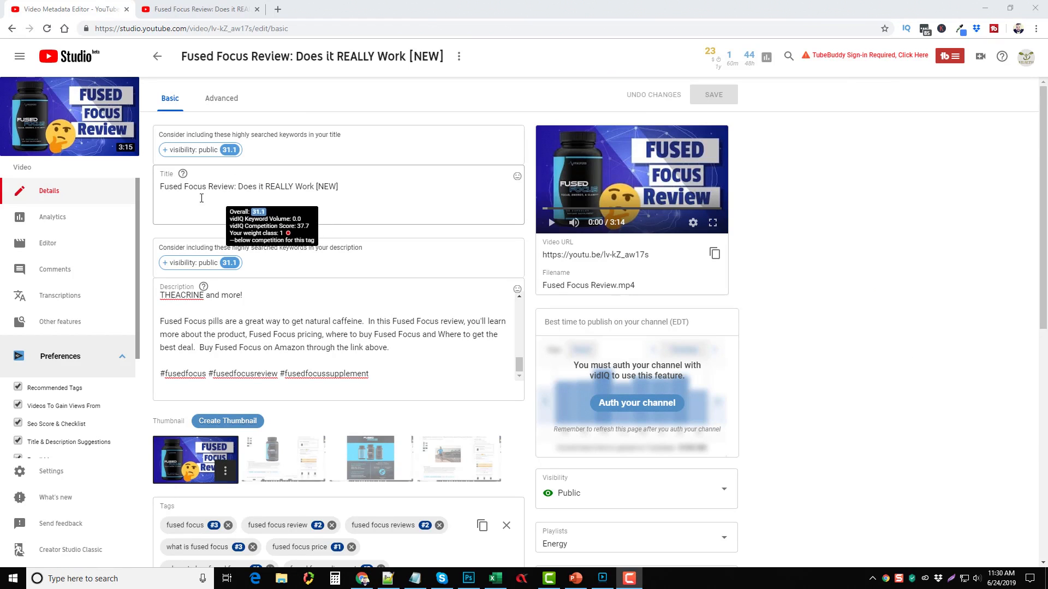
Step: Highlight 'Fused Focus Review' and '[NEW]' in the title 'Fused Focus Review: Does it REALLY Work [NEW]'
{"action": "left_click_drag", "start_coordinate": [162, 187], "coordinate": [235, 187]}
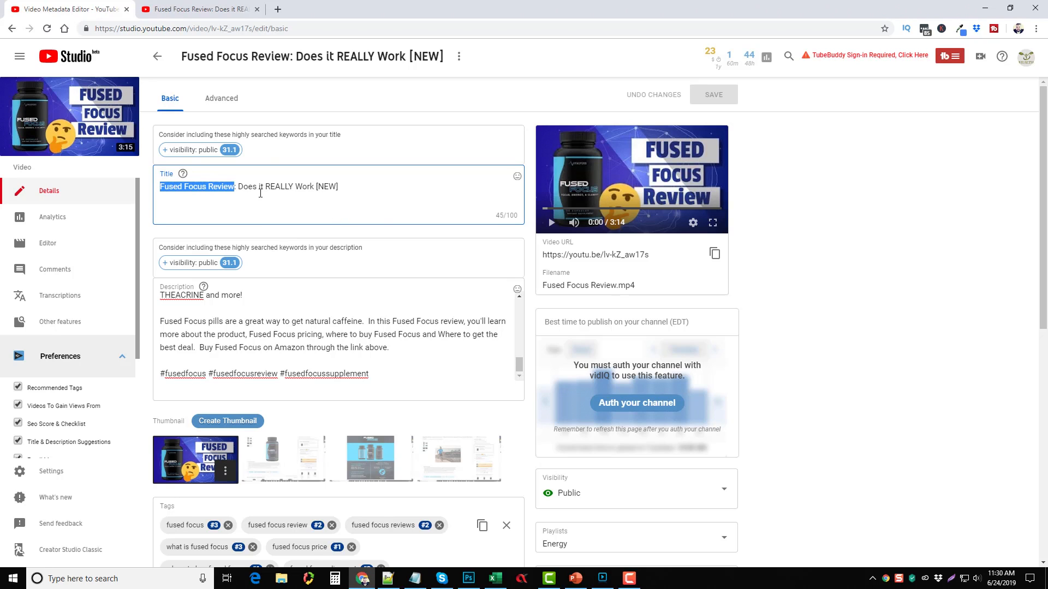
{"action": "left_click_drag", "start_coordinate": [315, 186], "coordinate": [339, 186]}
{"action": "left_click", "coordinate": [344, 188]}
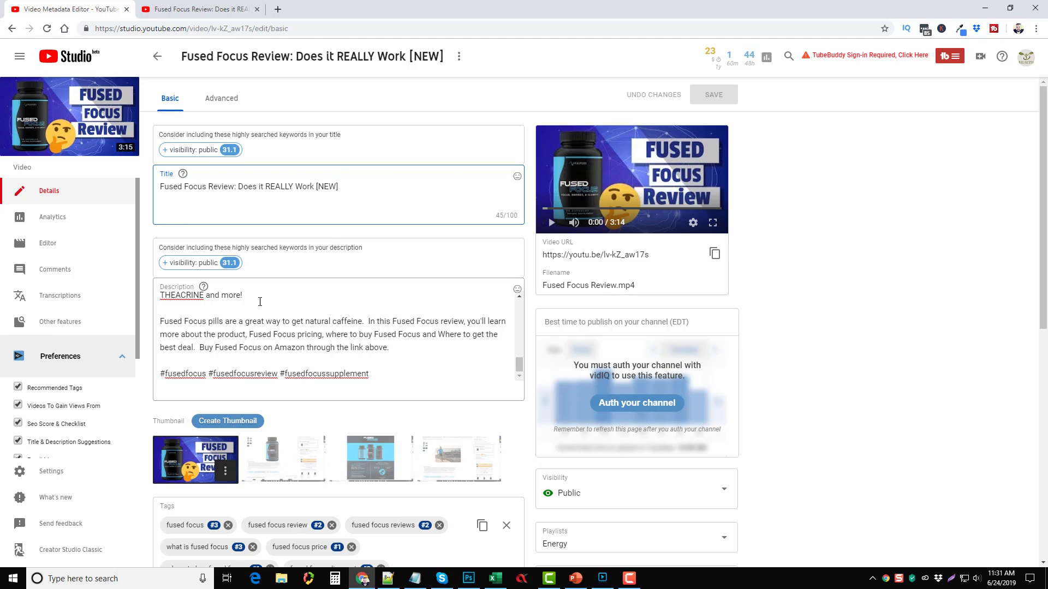
{"action": "scroll", "coordinate": [146, 304], "scroll_direction": "down", "scroll_amount": 2}
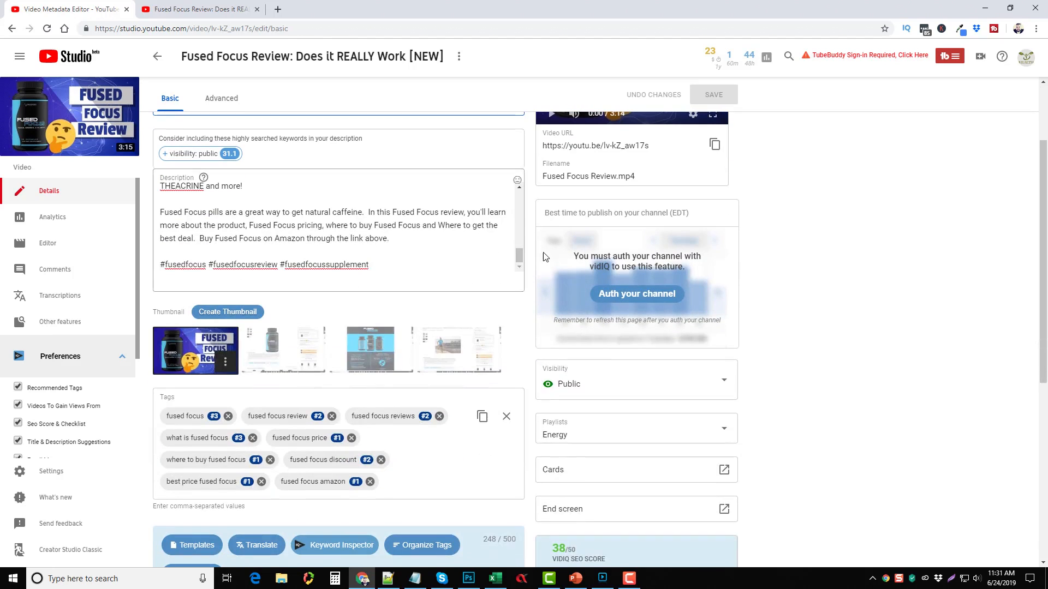
{"action": "left_click_drag", "start_coordinate": [519, 257], "coordinate": [498, 184]}
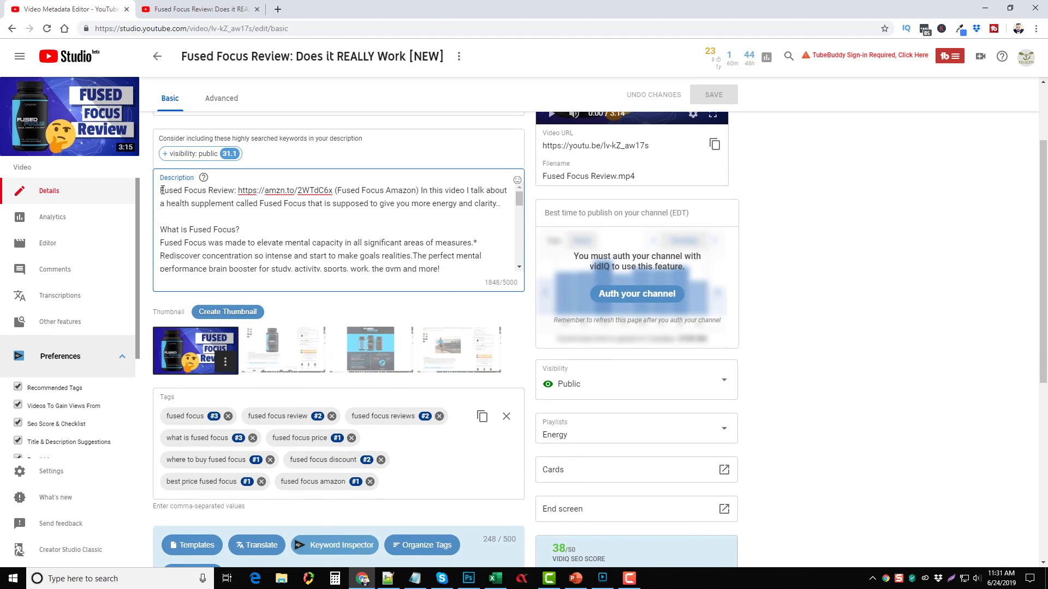
{"action": "left_click_drag", "start_coordinate": [162, 190], "coordinate": [231, 192]}
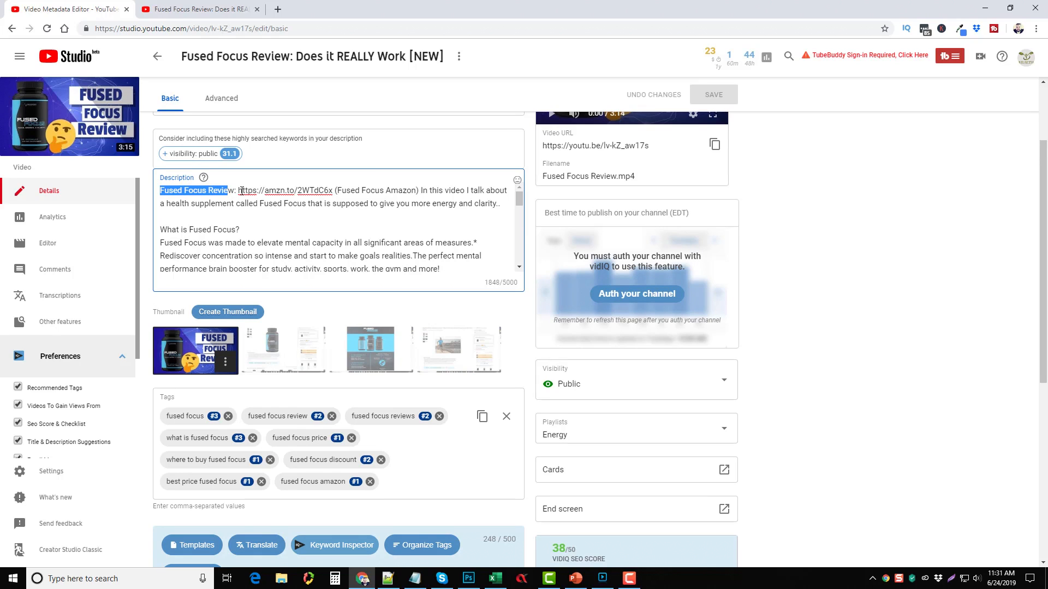
{"action": "left_click", "coordinate": [316, 190]}
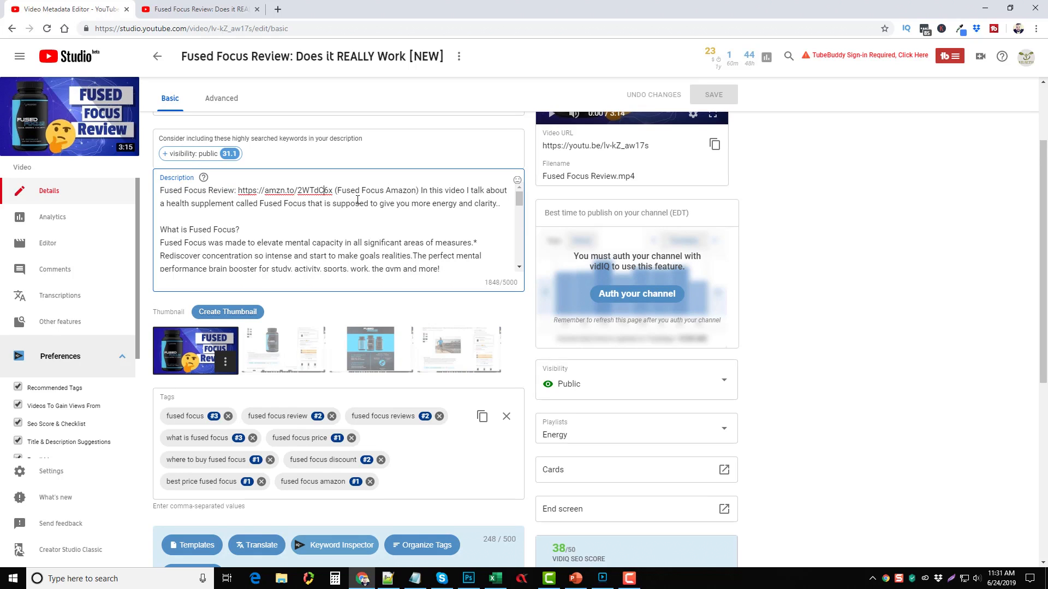
{"action": "scroll", "coordinate": [316, 223], "scroll_direction": "down", "scroll_amount": 1}
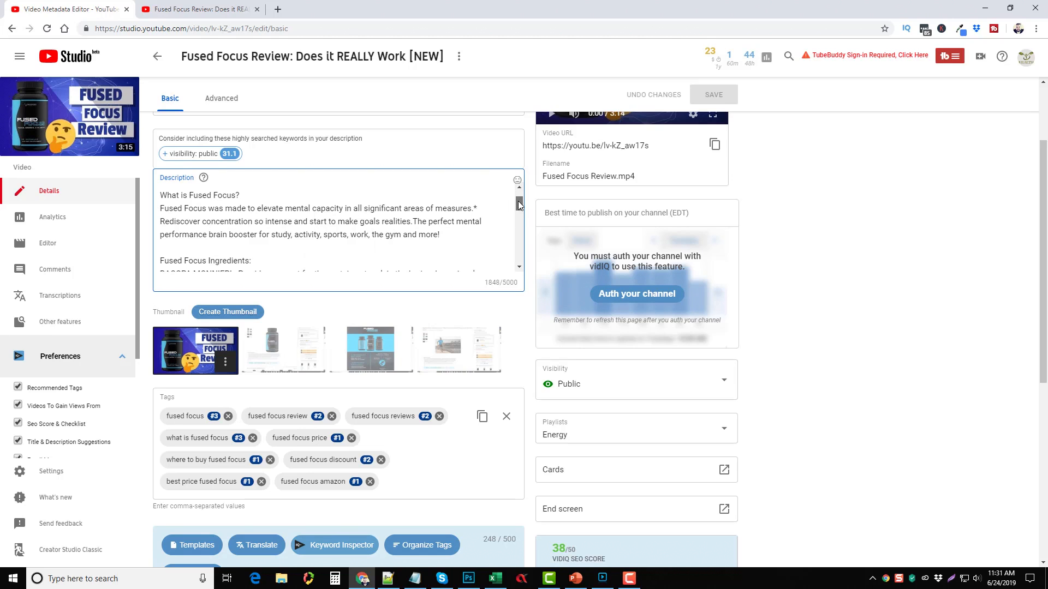
{"action": "left_click_drag", "start_coordinate": [519, 204], "coordinate": [529, 252]}
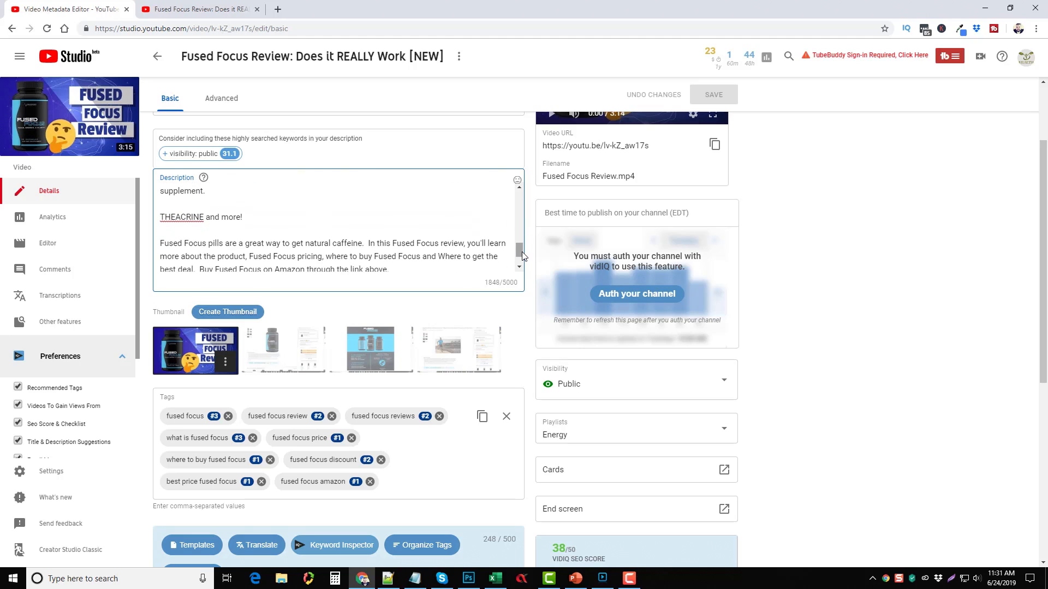
{"action": "scroll", "coordinate": [521, 252], "scroll_direction": "down", "scroll_amount": 1}
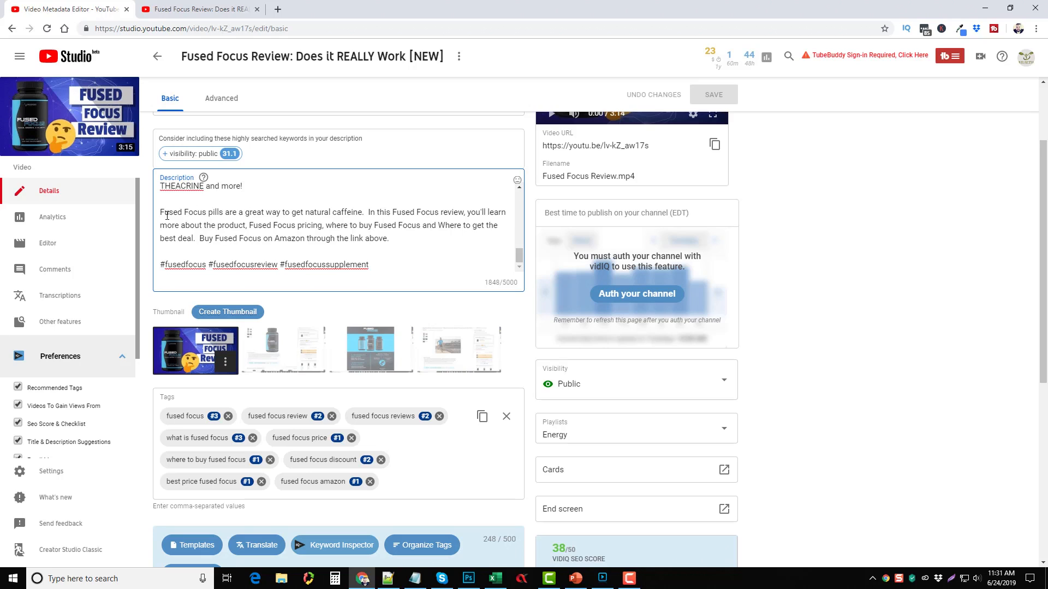
{"action": "left_click_drag", "start_coordinate": [160, 213], "coordinate": [224, 215]}
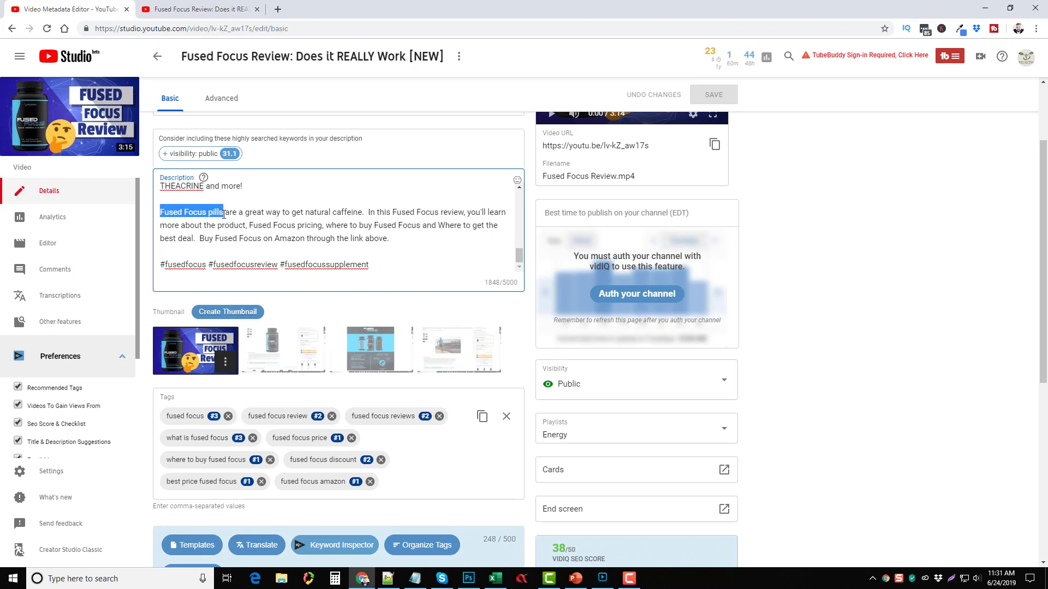
{"action": "left_click_drag", "start_coordinate": [392, 213], "coordinate": [463, 213]}
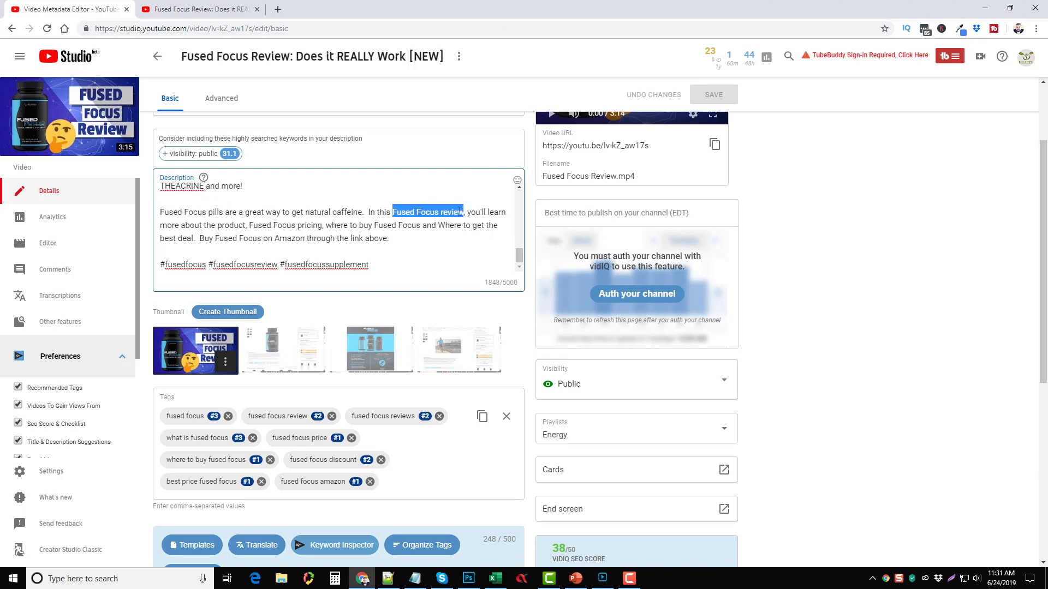
{"action": "left_click_drag", "start_coordinate": [250, 226], "coordinate": [323, 226]}
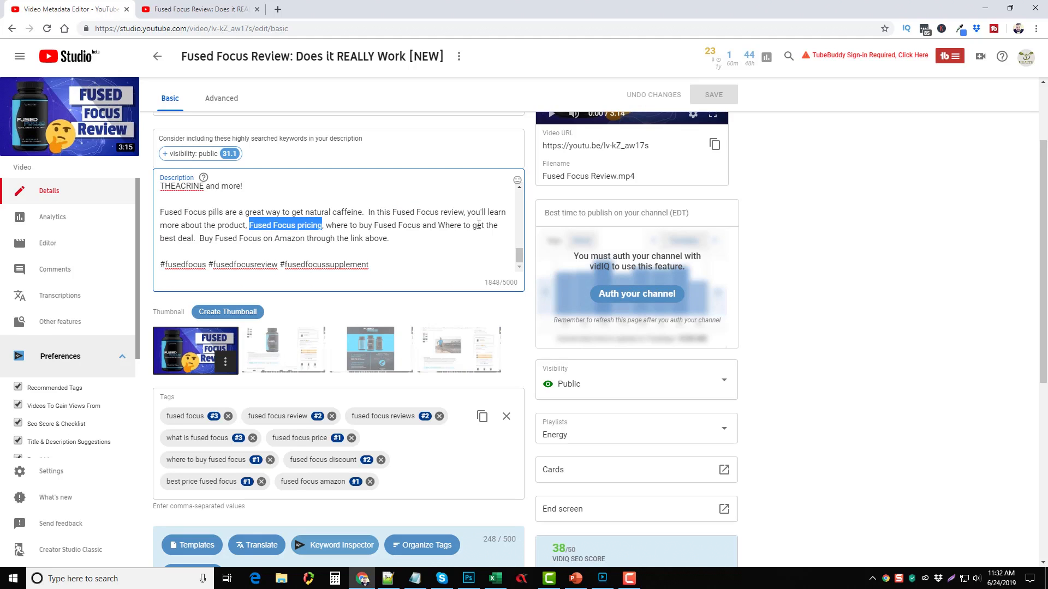
{"action": "left_click_drag", "start_coordinate": [200, 240], "coordinate": [305, 239]}
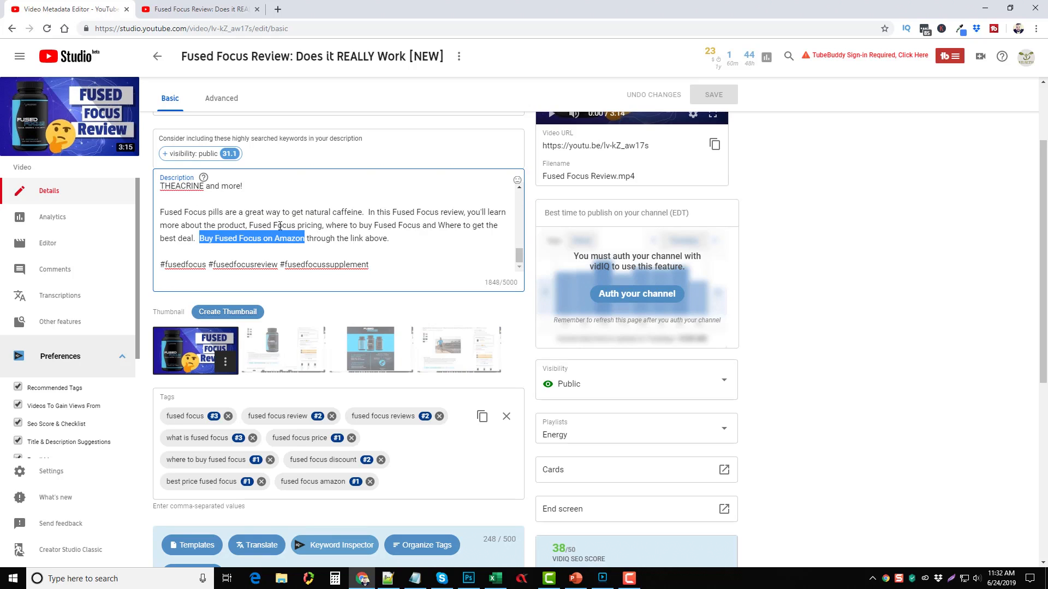
{"action": "left_click", "coordinate": [326, 227]}
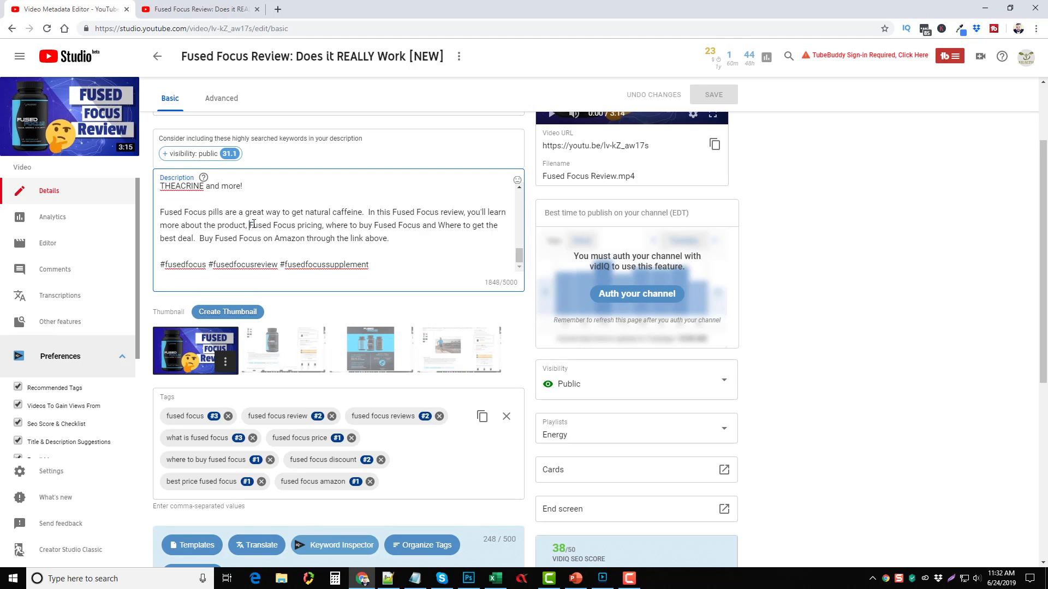
{"action": "left_click_drag", "start_coordinate": [249, 225], "coordinate": [321, 226]}
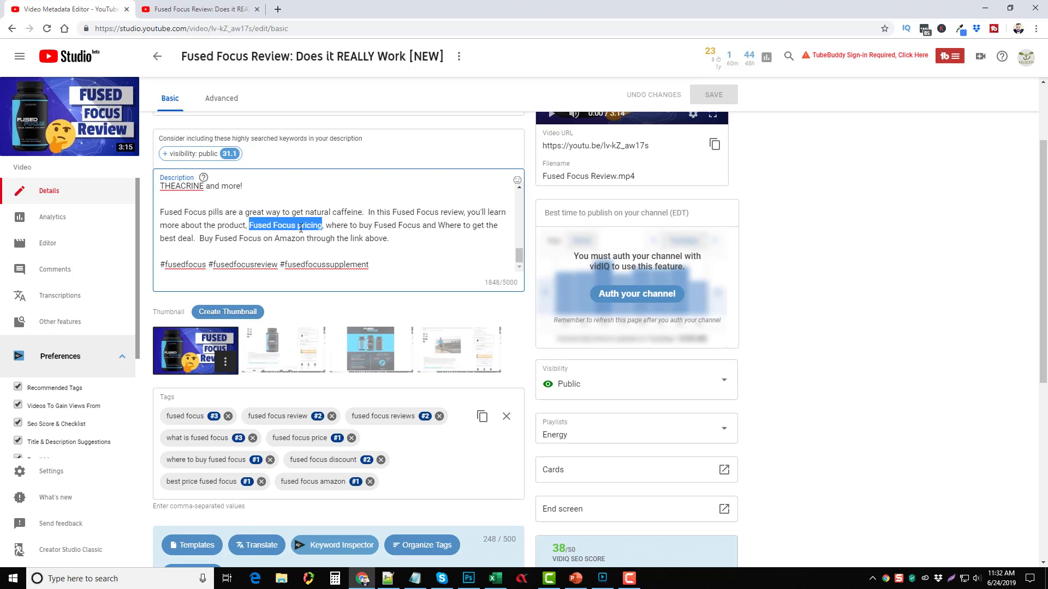
{"action": "scroll", "coordinate": [350, 229], "scroll_direction": "up", "scroll_amount": 10}
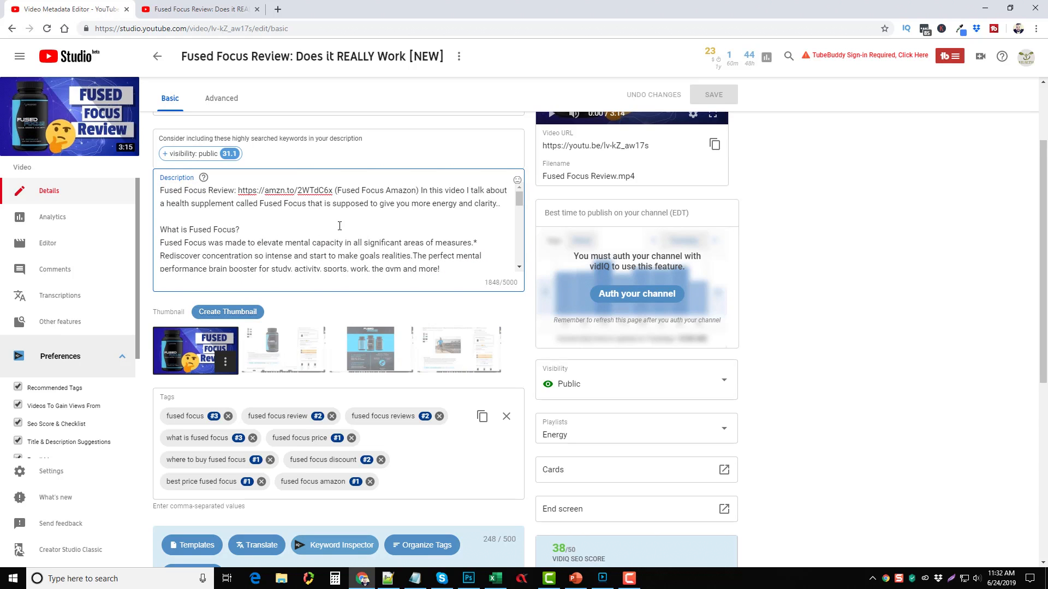
{"action": "scroll", "coordinate": [312, 233], "scroll_direction": "down", "scroll_amount": 10}
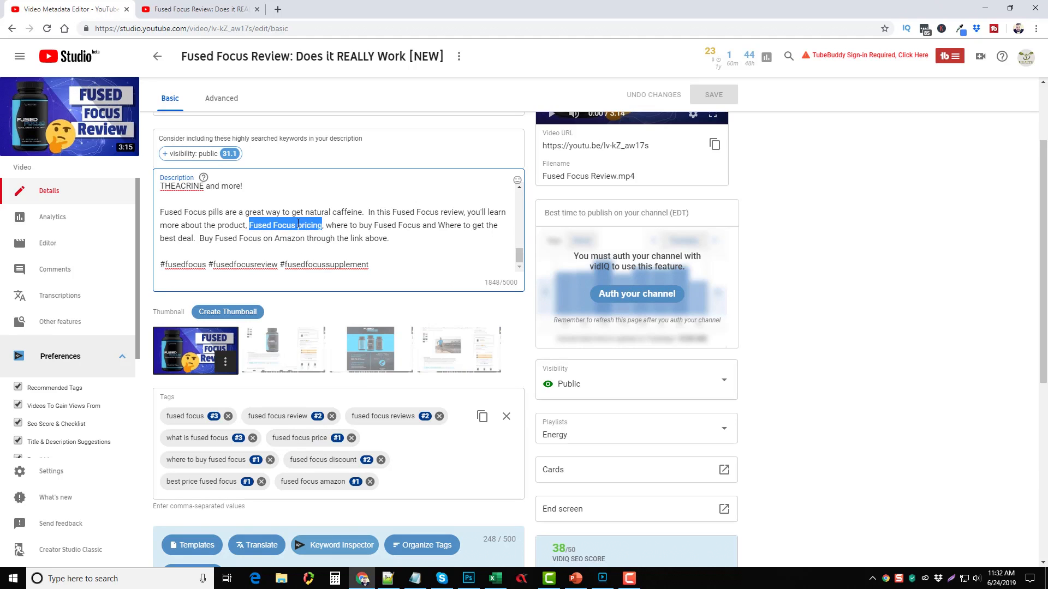
{"action": "left_click", "coordinate": [353, 224]}
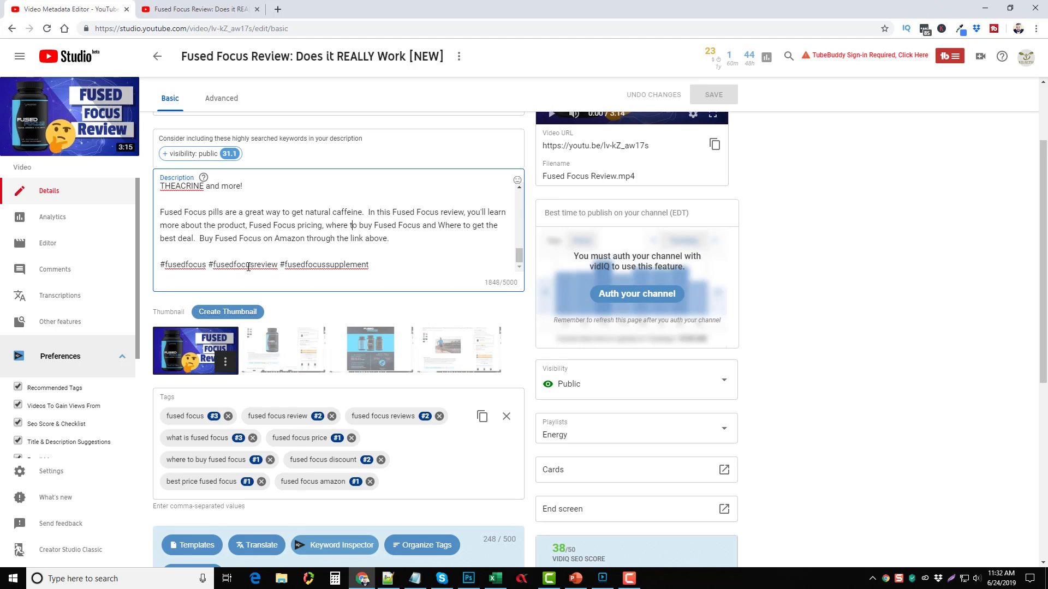
Step: Open the Fused Focus Review watch page via View on YouTube, pause it, then return to Studio details
{"action": "left_click", "coordinate": [71, 121]}
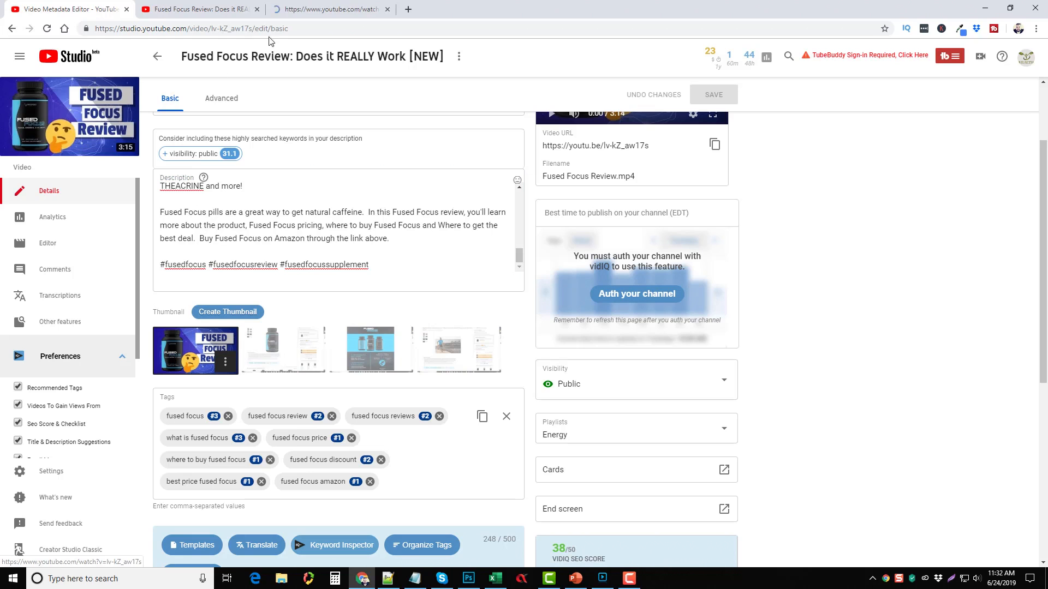
{"action": "left_click", "coordinate": [311, 10]}
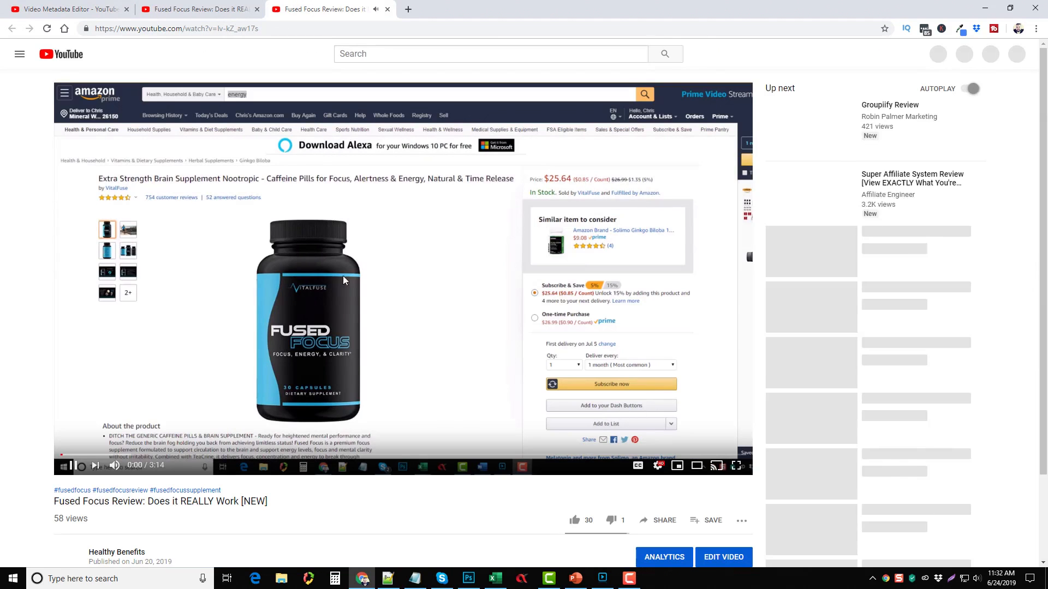
{"action": "left_click", "coordinate": [313, 289]}
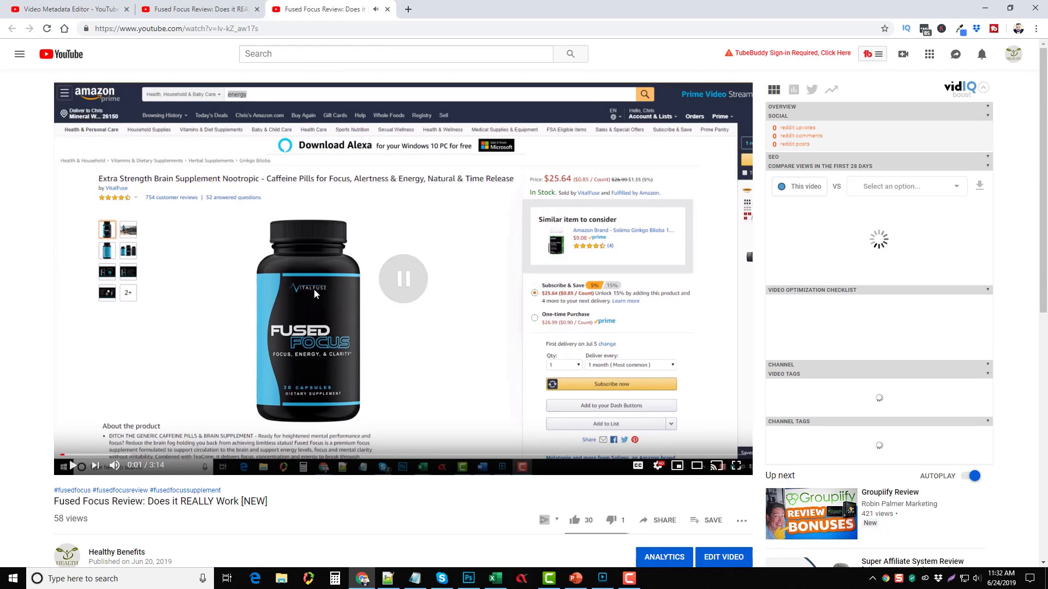
{"action": "scroll", "coordinate": [102, 331], "scroll_direction": "down", "scroll_amount": 5}
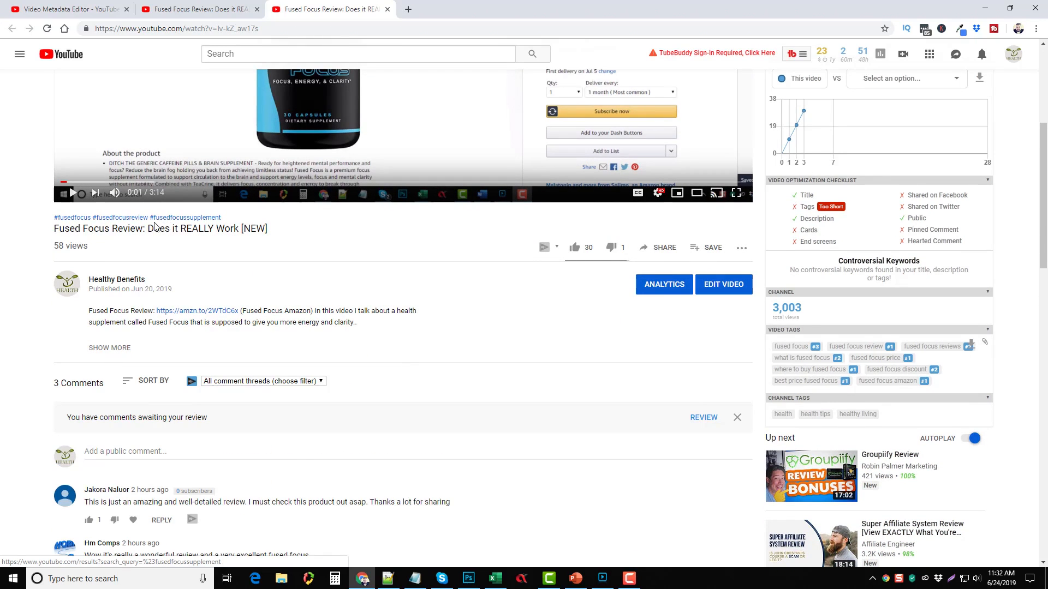
{"action": "scroll", "coordinate": [218, 158], "scroll_direction": "up", "scroll_amount": 1}
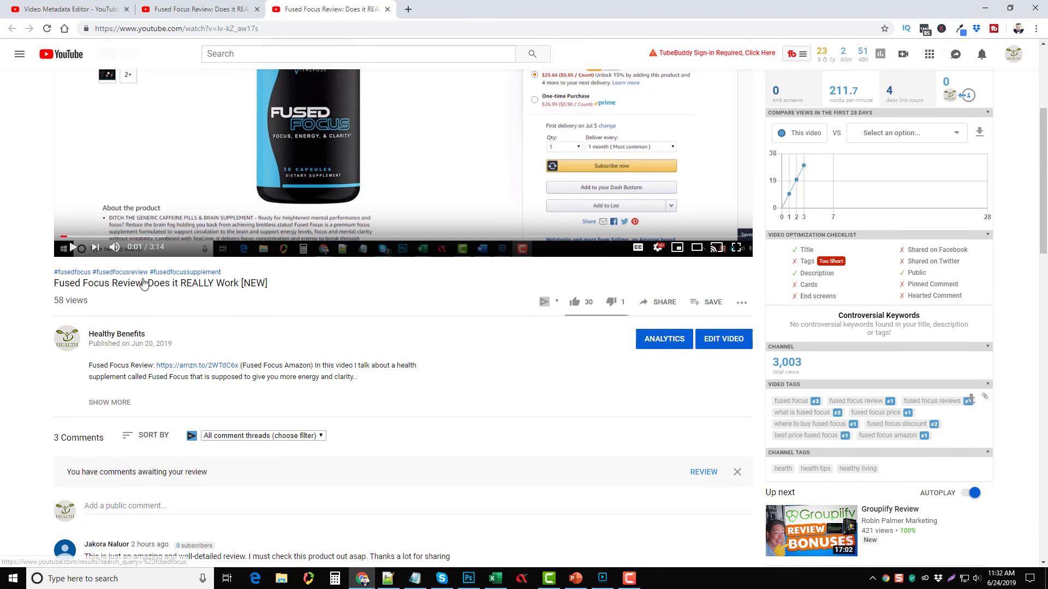
{"action": "left_click", "coordinate": [189, 9]}
{"action": "left_click", "coordinate": [83, 14]}
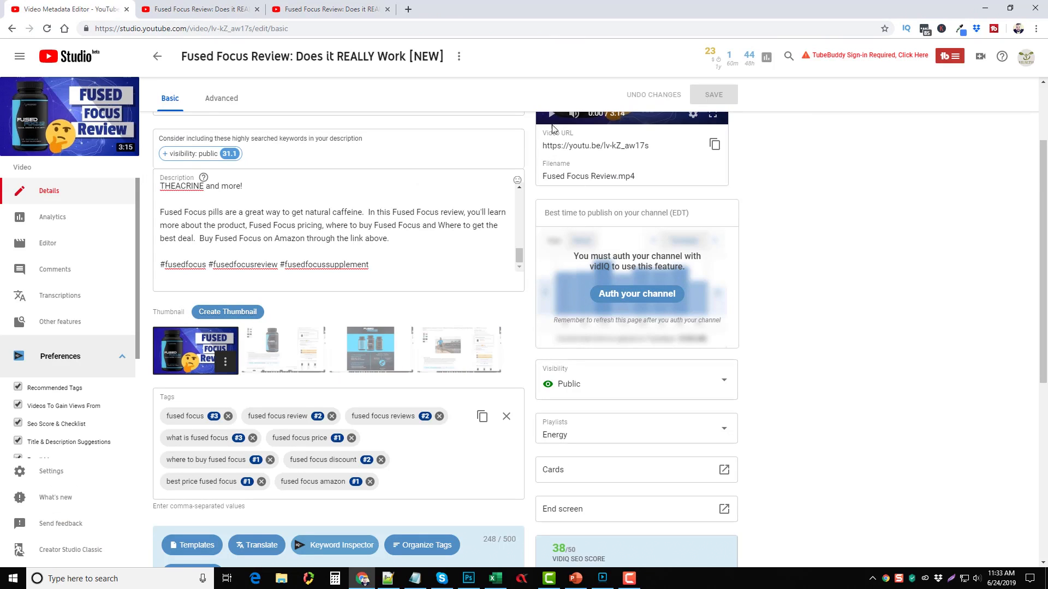
{"action": "left_click_drag", "start_coordinate": [544, 175], "coordinate": [617, 176]}
{"action": "scroll", "coordinate": [397, 289], "scroll_direction": "down", "scroll_amount": 1}
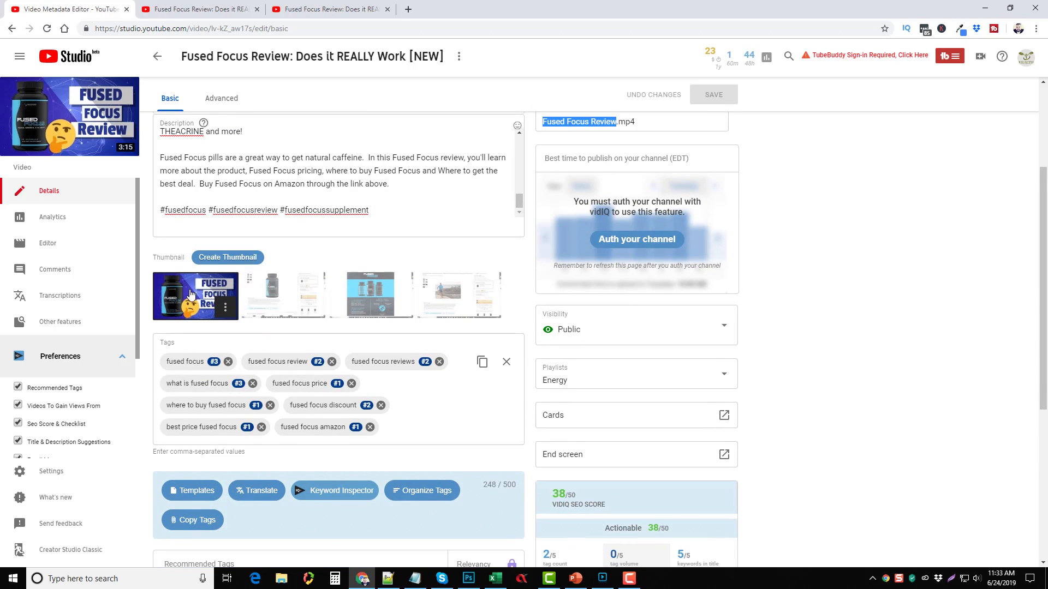
{"action": "scroll", "coordinate": [191, 289], "scroll_direction": "down", "scroll_amount": 2}
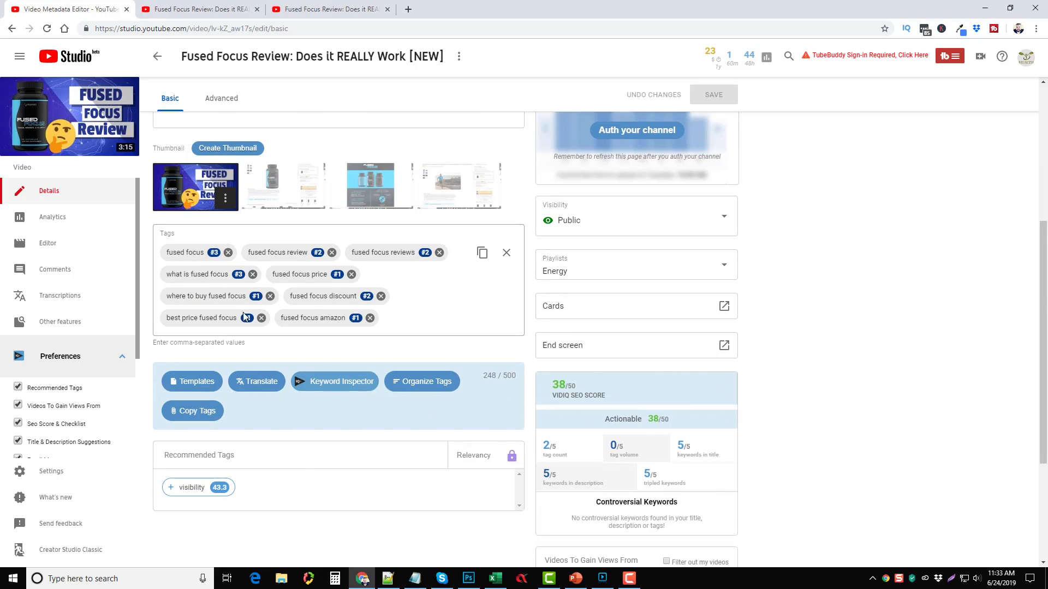
{"action": "scroll", "coordinate": [313, 326], "scroll_direction": "up", "scroll_amount": 5}
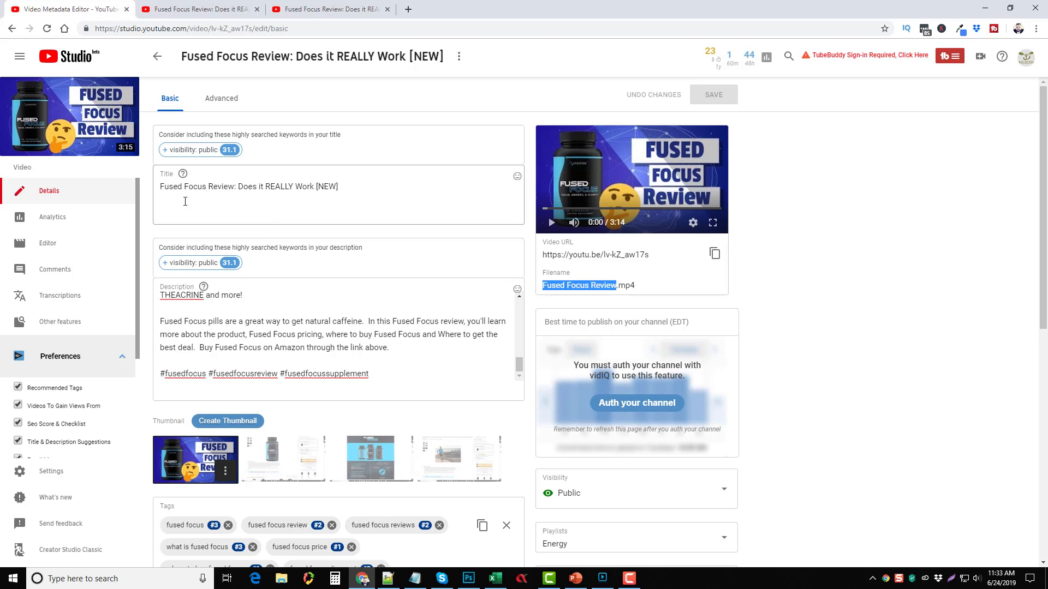
{"action": "left_click_drag", "start_coordinate": [161, 188], "coordinate": [236, 186]}
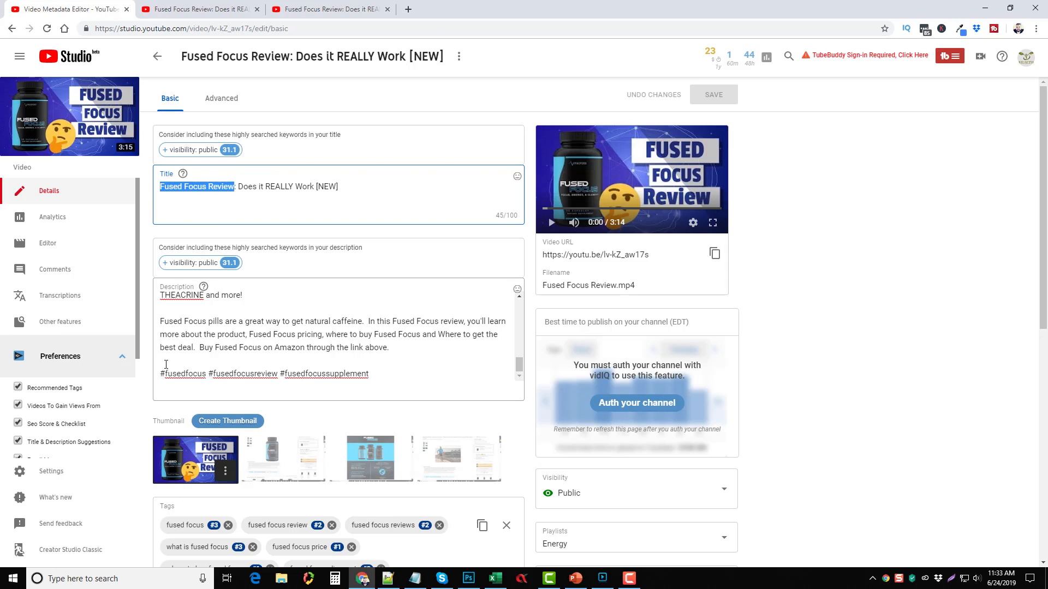
{"action": "scroll", "coordinate": [152, 372], "scroll_direction": "down", "scroll_amount": 1}
{"action": "scroll", "coordinate": [152, 373], "scroll_direction": "down", "scroll_amount": 4}
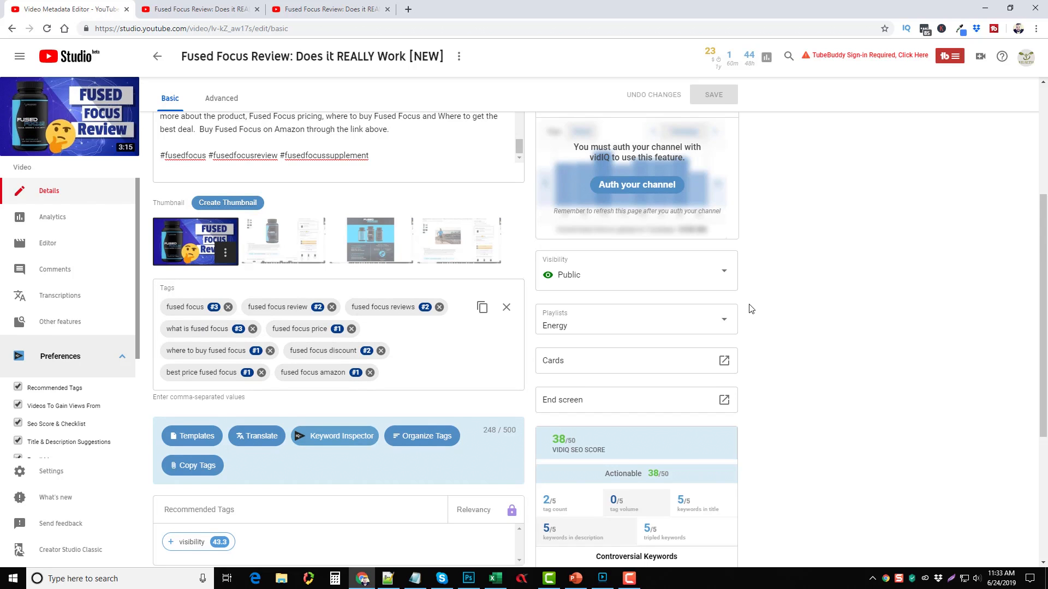
{"action": "scroll", "coordinate": [750, 309], "scroll_direction": "down", "scroll_amount": 2}
{"action": "left_click", "coordinate": [670, 213]}
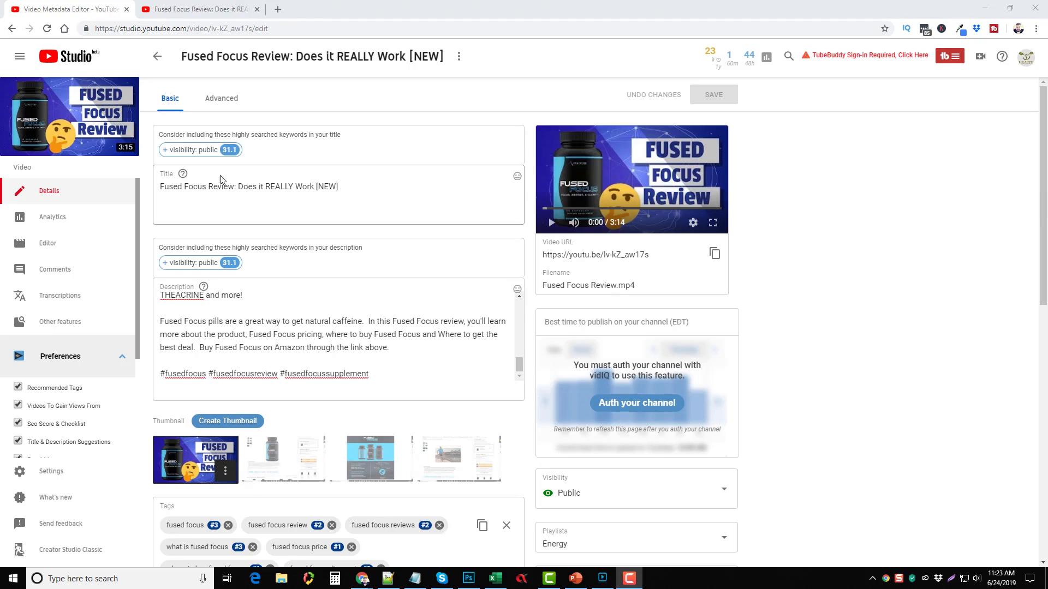
Step: Highlight 'Fused Focus Review' and 'Fused Focus' in the title, then view the Advanced settings
{"action": "left_click_drag", "start_coordinate": [162, 186], "coordinate": [235, 189]}
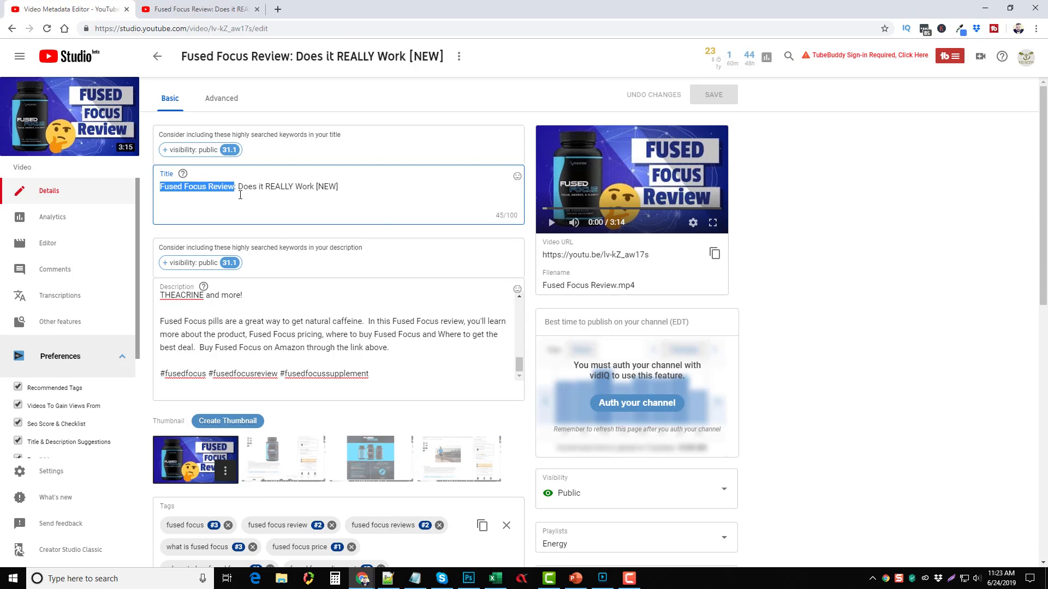
{"action": "left_click", "coordinate": [875, 306]}
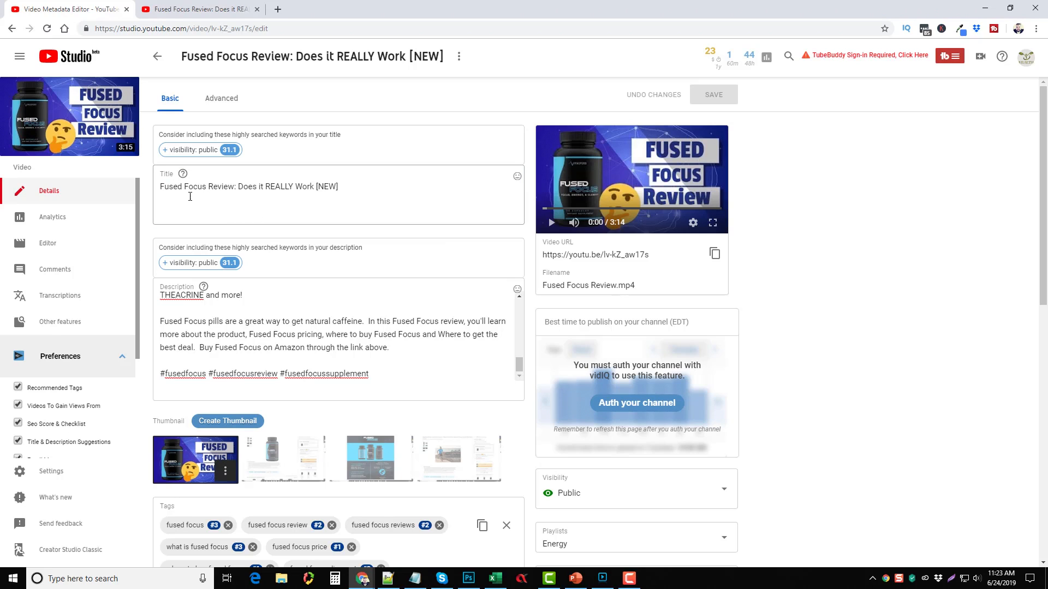
{"action": "left_click_drag", "start_coordinate": [162, 189], "coordinate": [206, 190]}
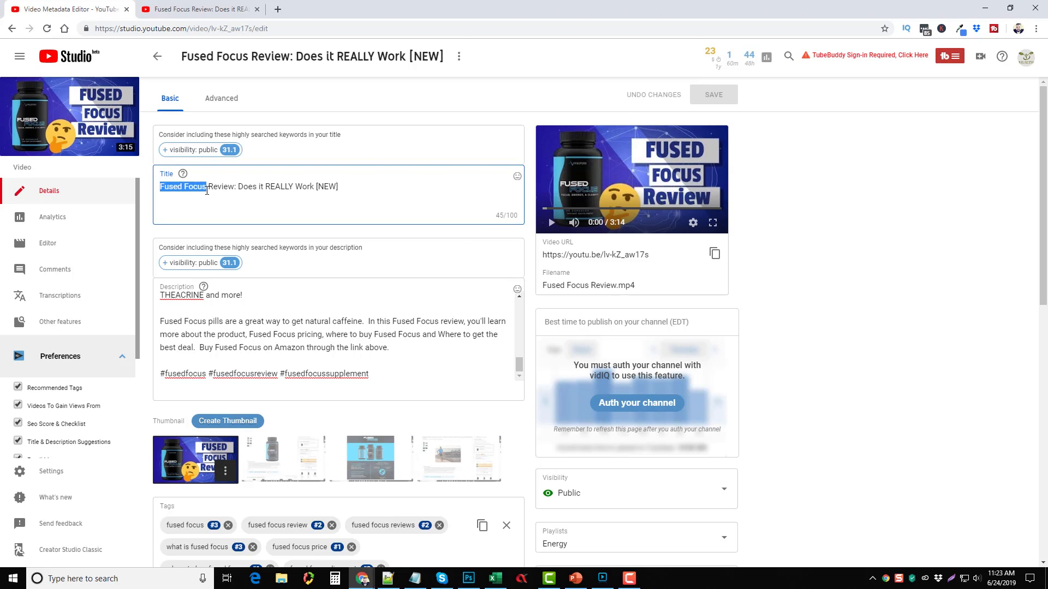
{"action": "left_click", "coordinate": [208, 190]}
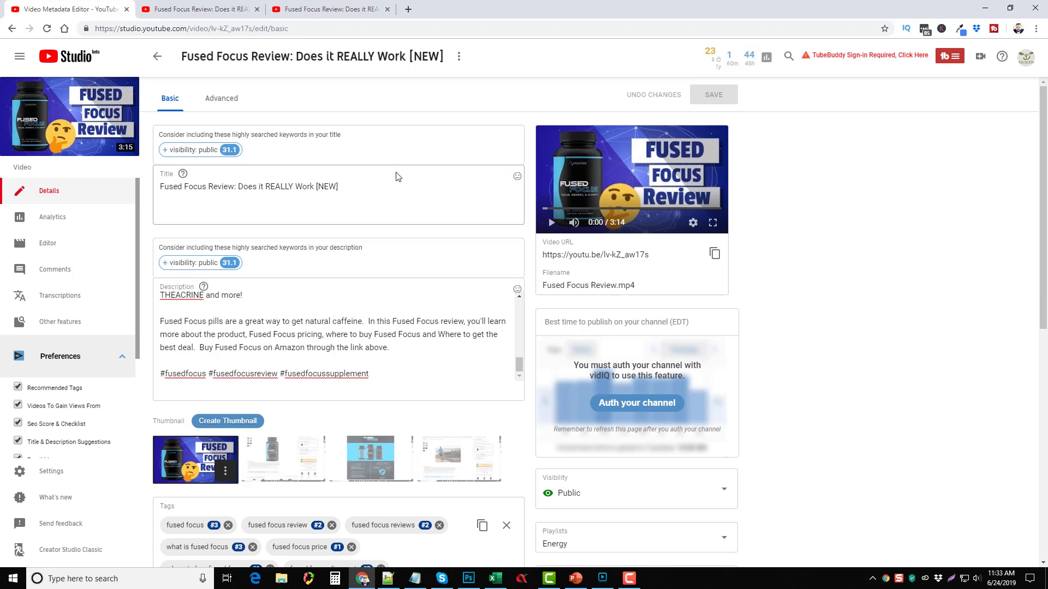
{"action": "left_click", "coordinate": [220, 99]}
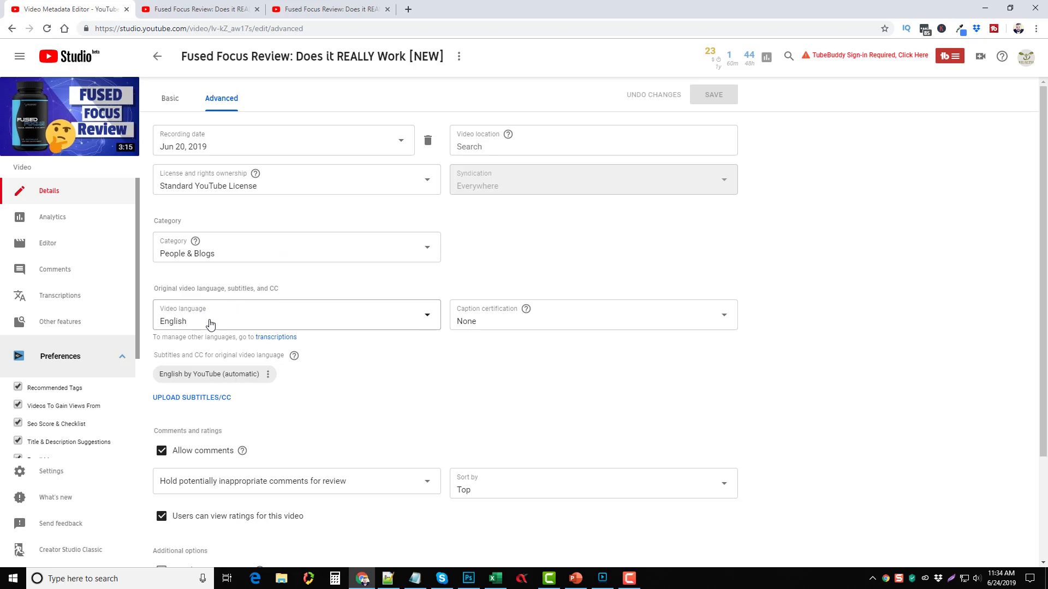
Step: Set comment moderation to hold potentially inappropriate comments for review
{"action": "scroll", "coordinate": [384, 360], "scroll_direction": "down", "scroll_amount": 3}
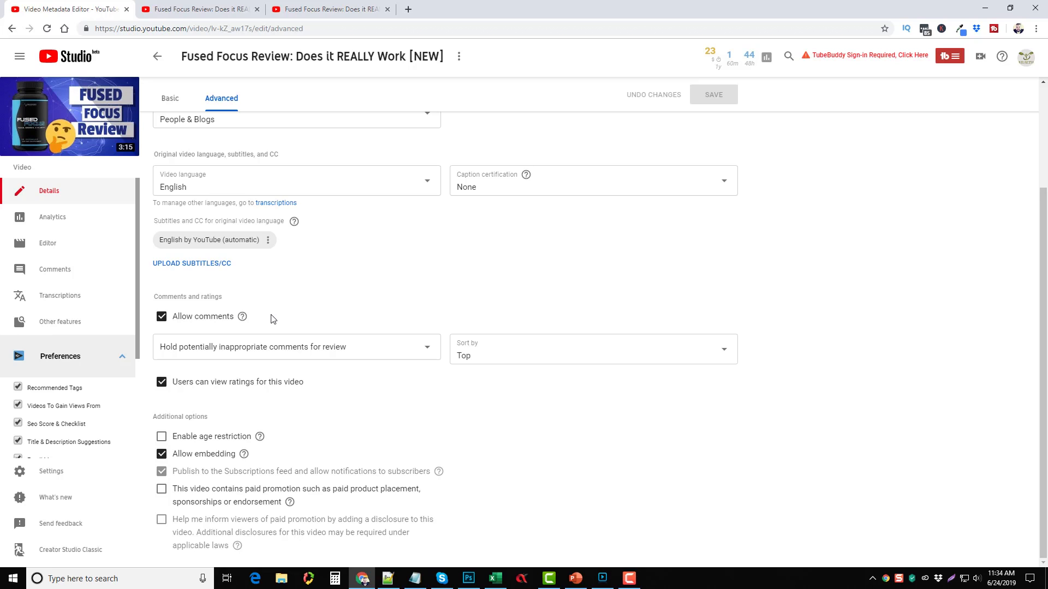
{"action": "left_click", "coordinate": [432, 347]}
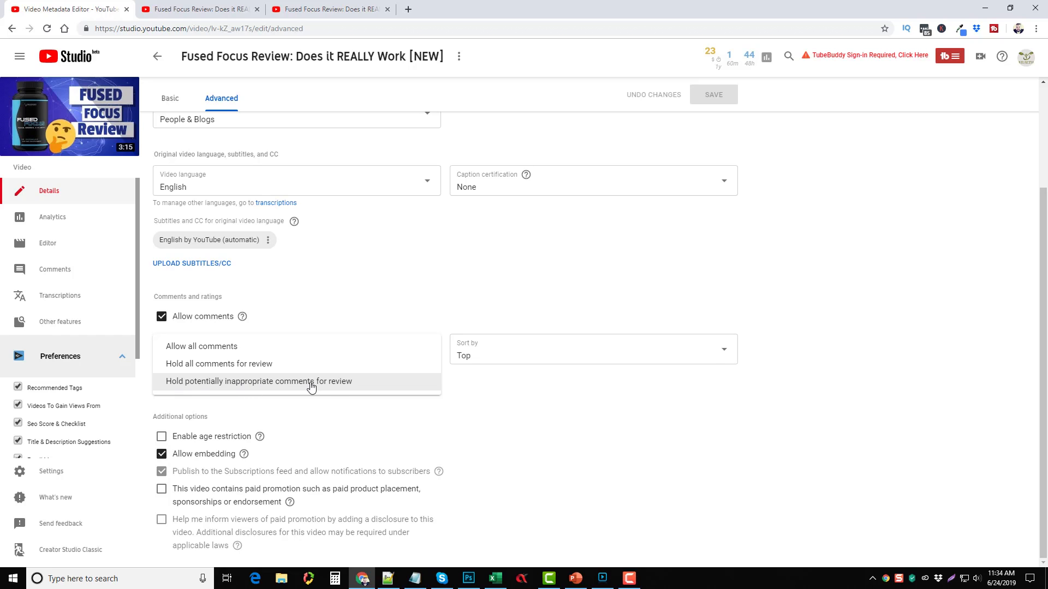
{"action": "left_click", "coordinate": [429, 388]}
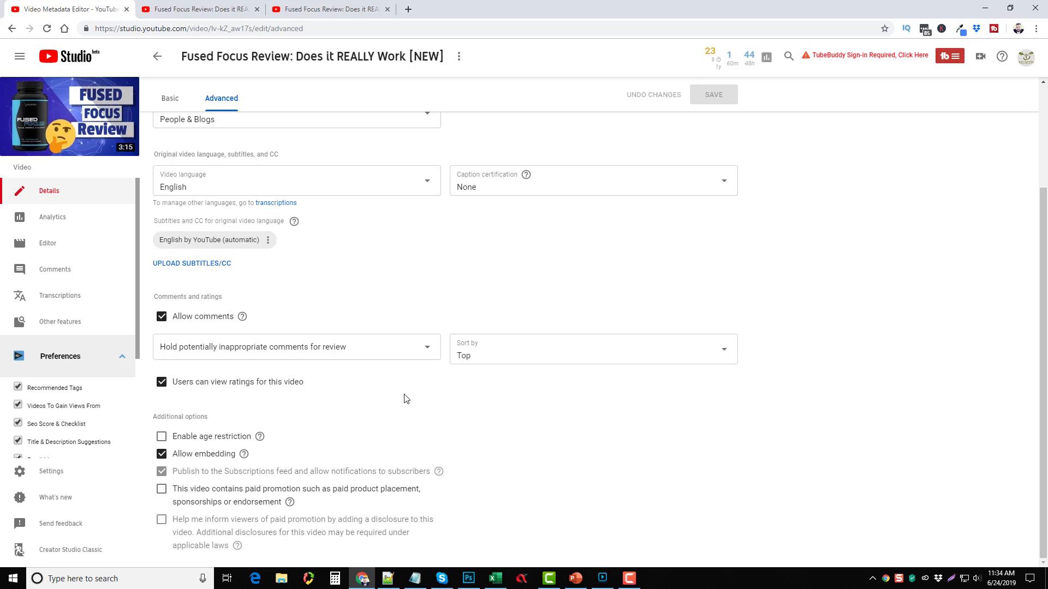
Step: Select the Video location field, then return to the Basic details
{"action": "scroll", "coordinate": [437, 363], "scroll_direction": "up", "scroll_amount": 3}
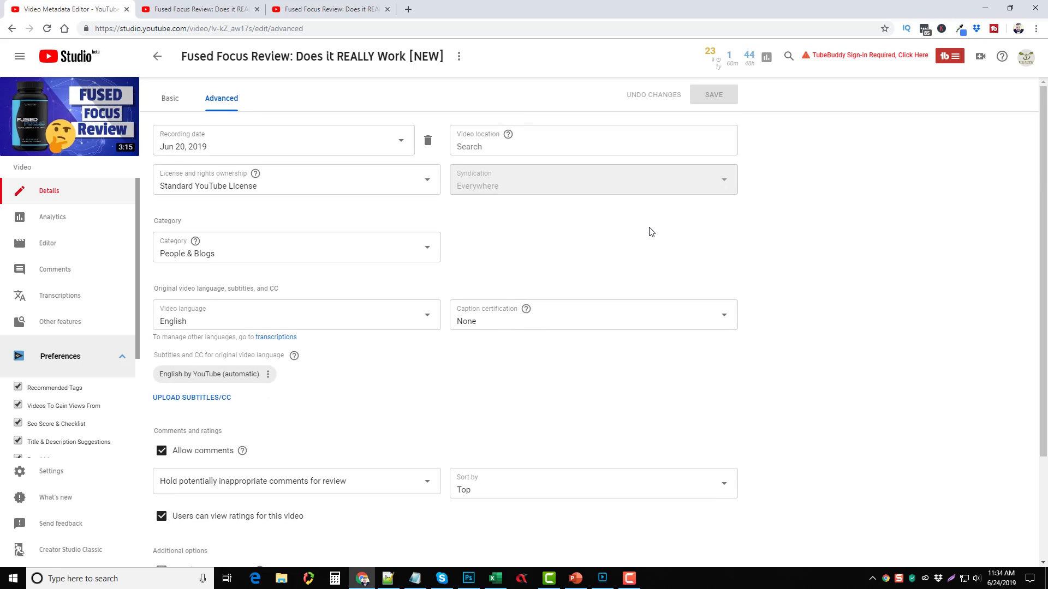
{"action": "left_click", "coordinate": [489, 148]}
{"action": "left_click", "coordinate": [176, 103]}
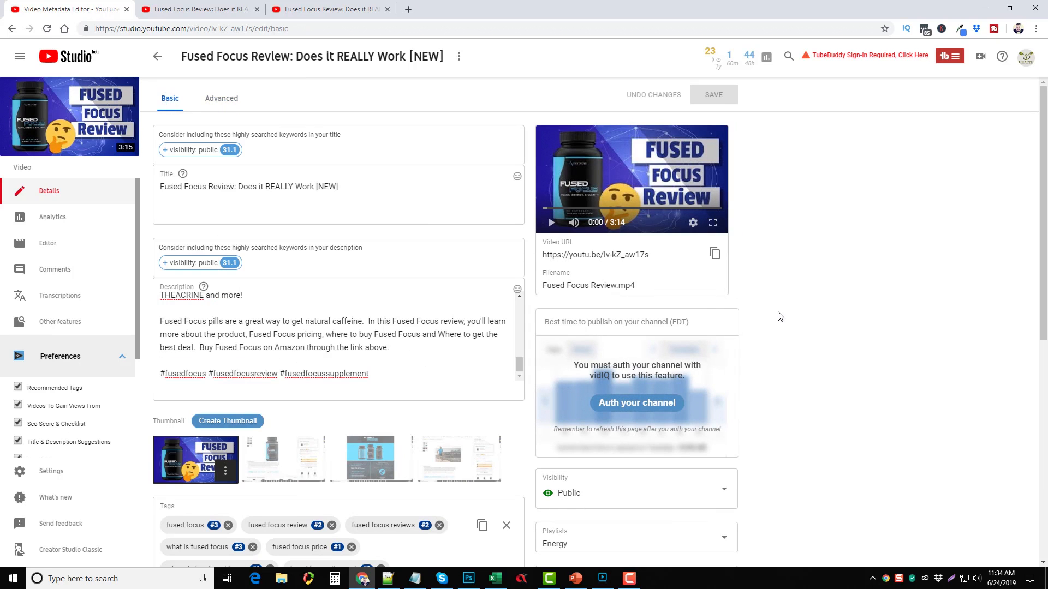